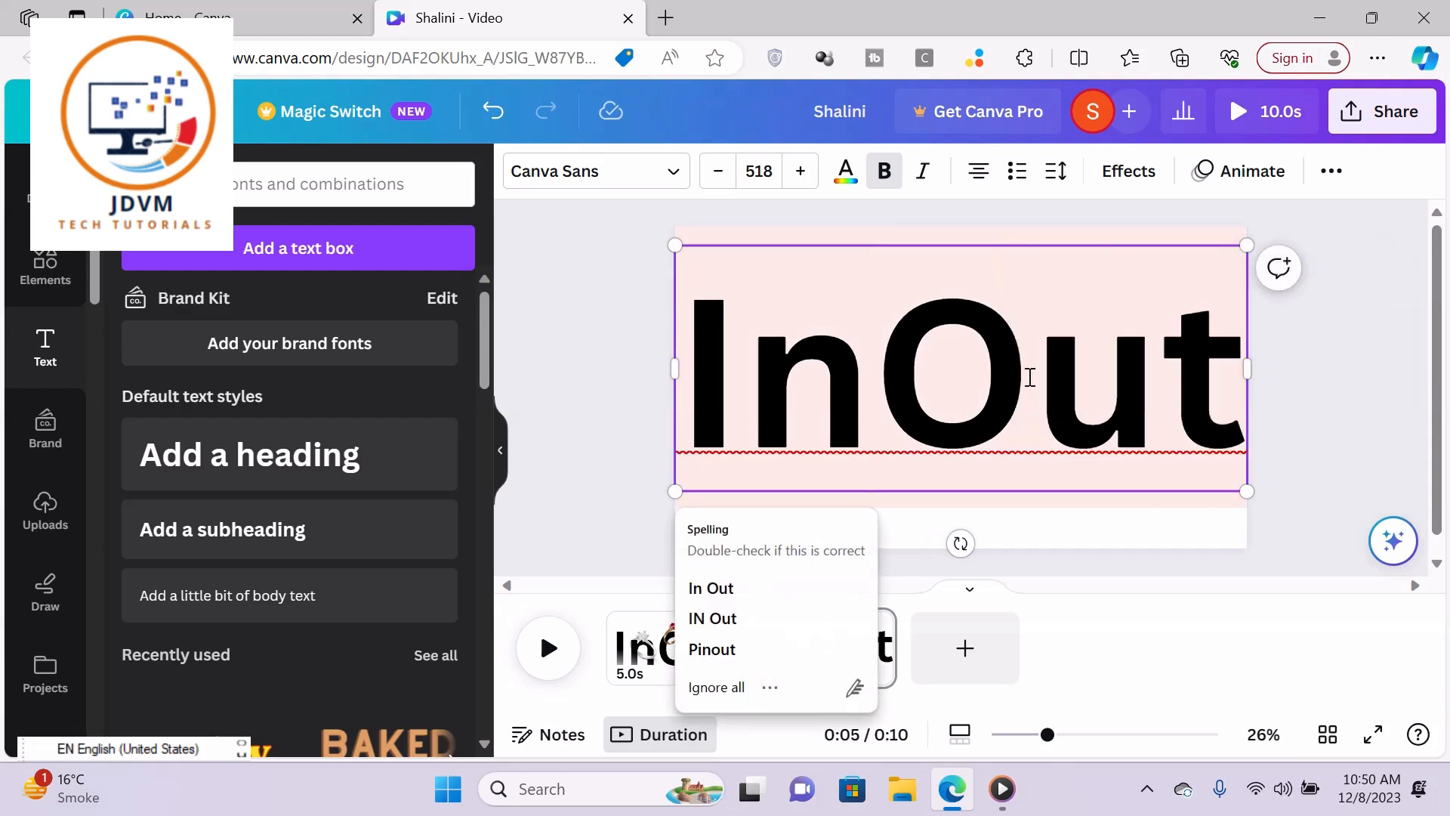
- Move the InOut text down so it is vertically centred on the second page
left_click(1307, 401)
left_click_drag(1011, 408, 1006, 421)
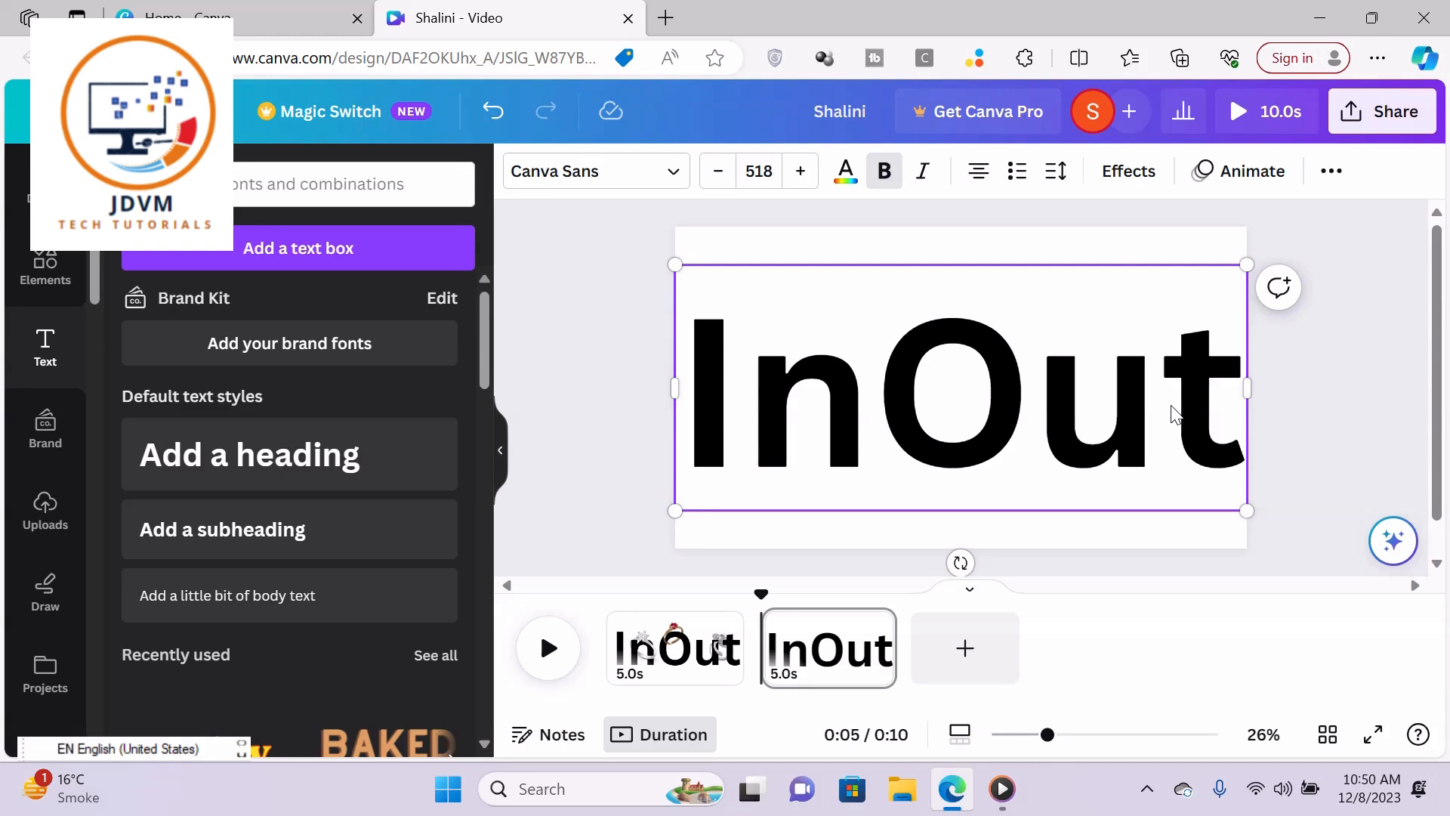
left_click(1118, 249)
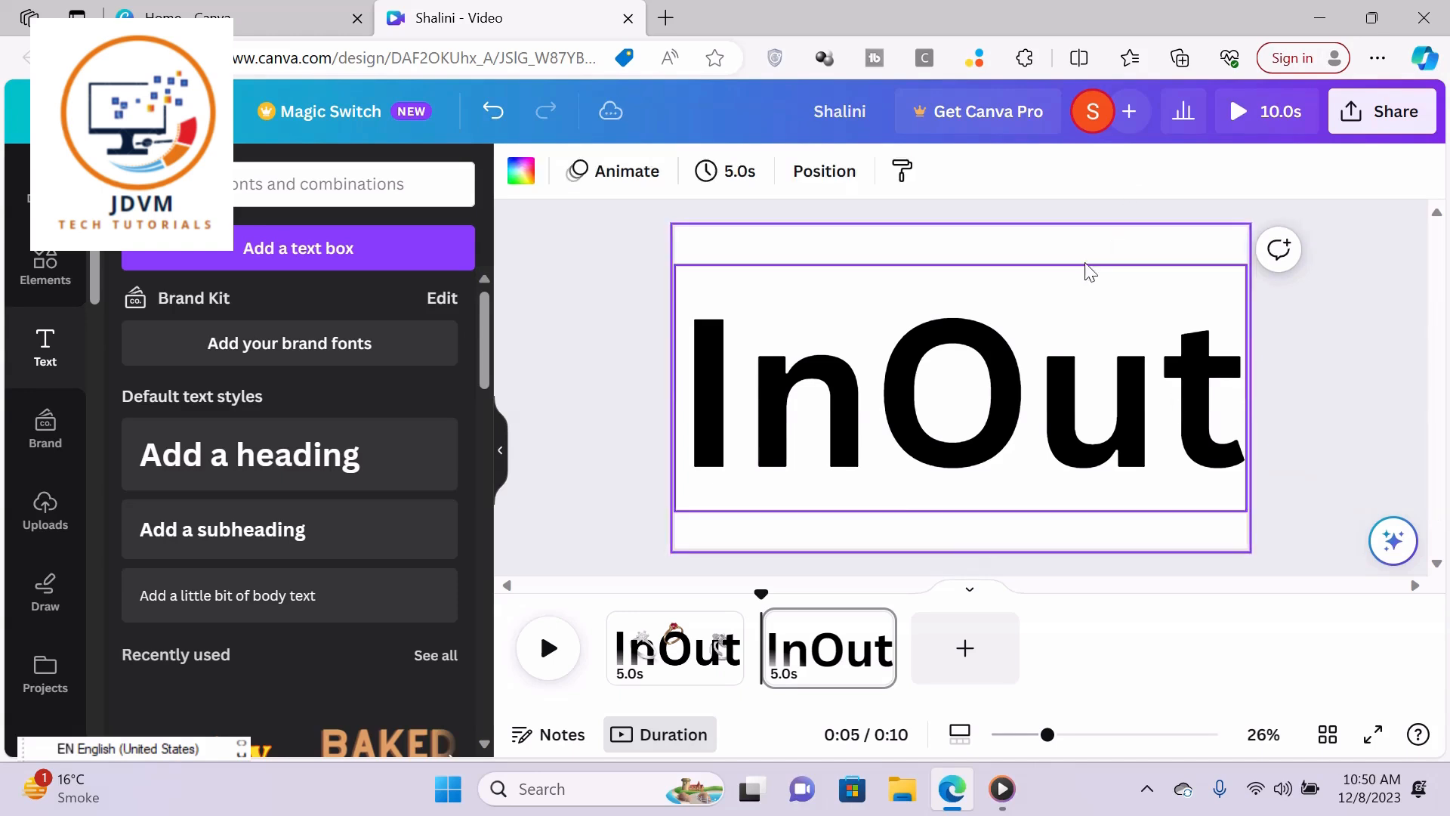
left_click(990, 364)
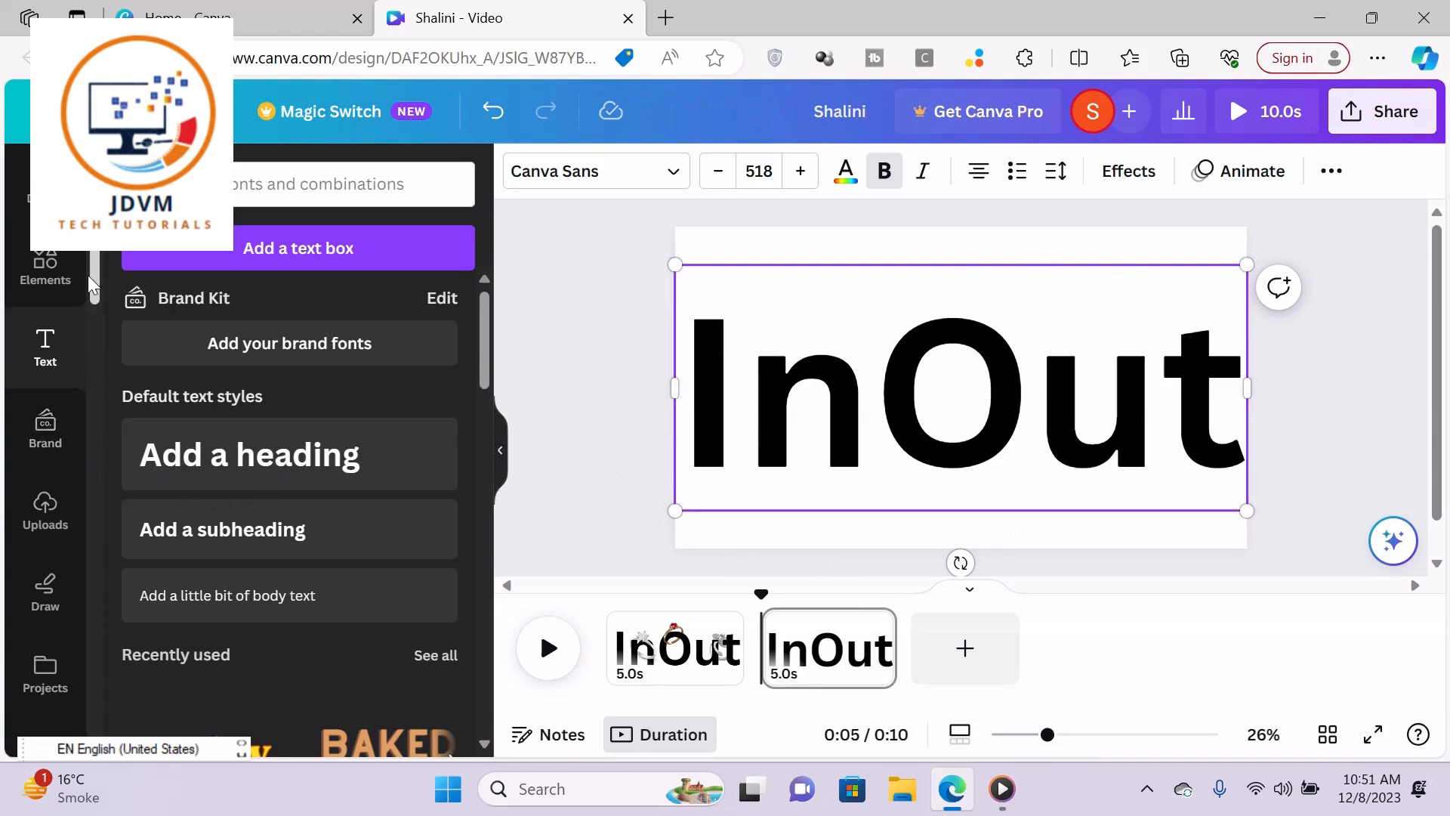
- Search the photo library for "ring" and add the gold ring with the red stone to the page
scroll(84, 349, "down", 5)
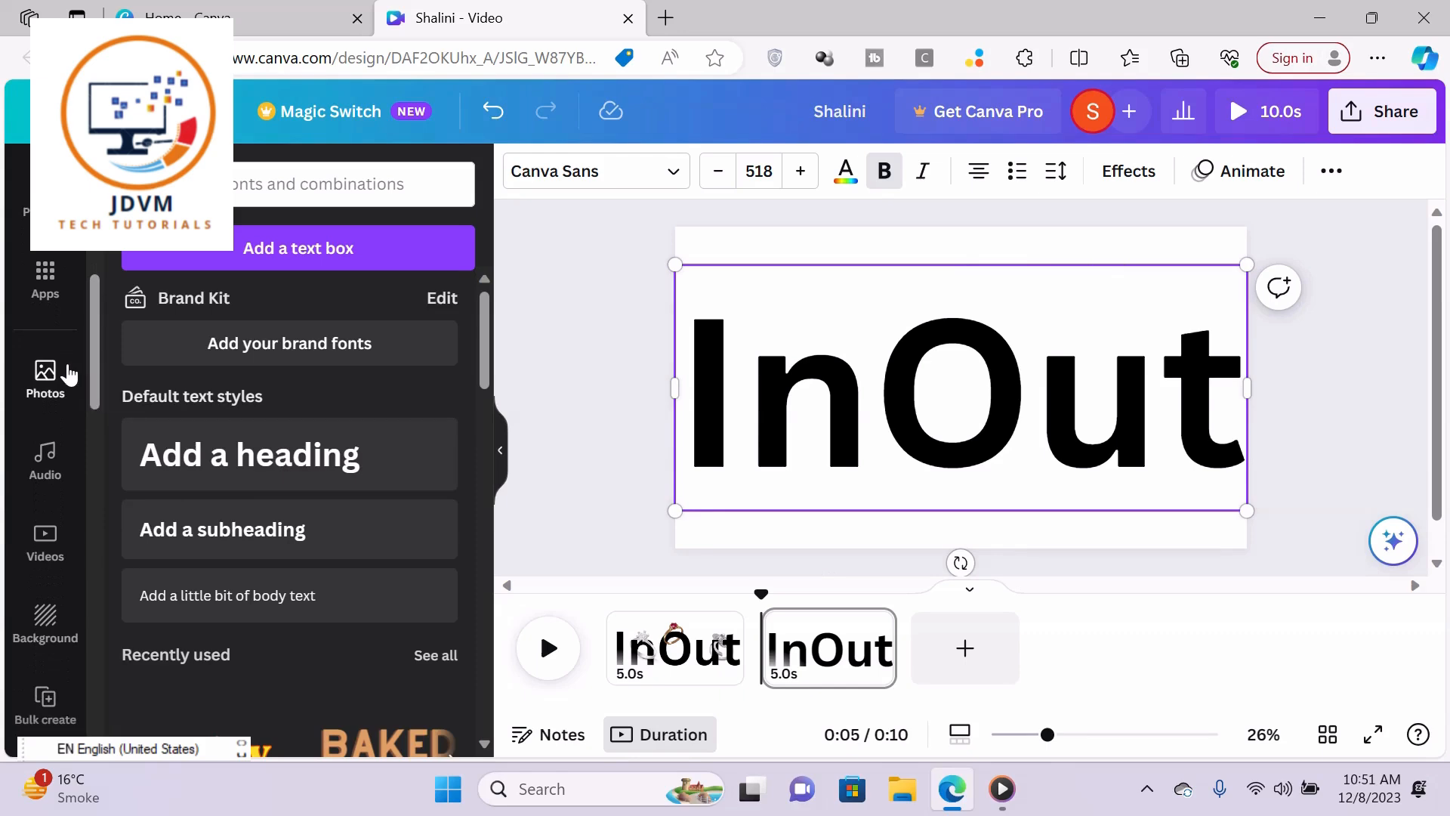
left_click(69, 374)
left_click(236, 182)
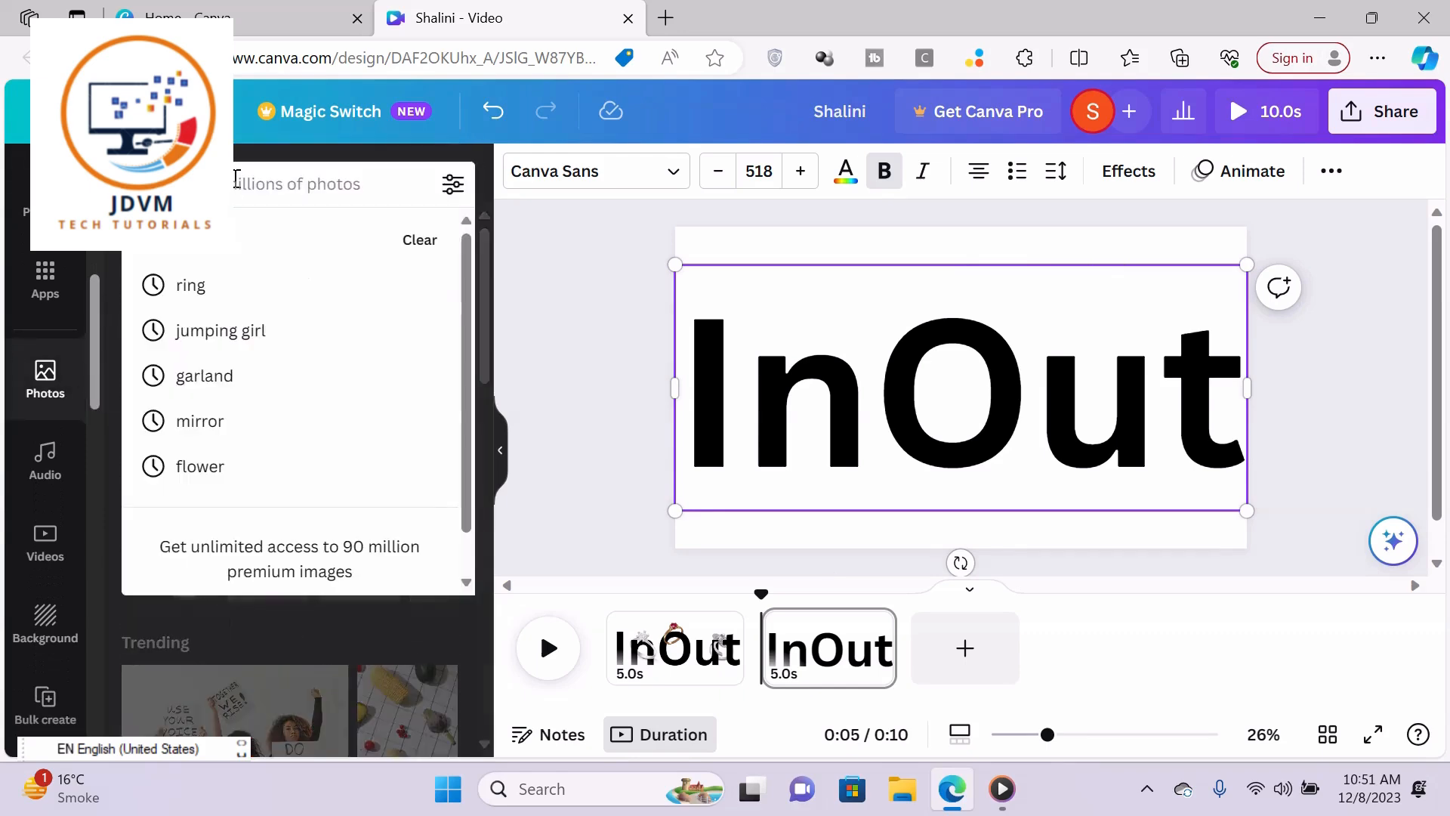
type("ring")
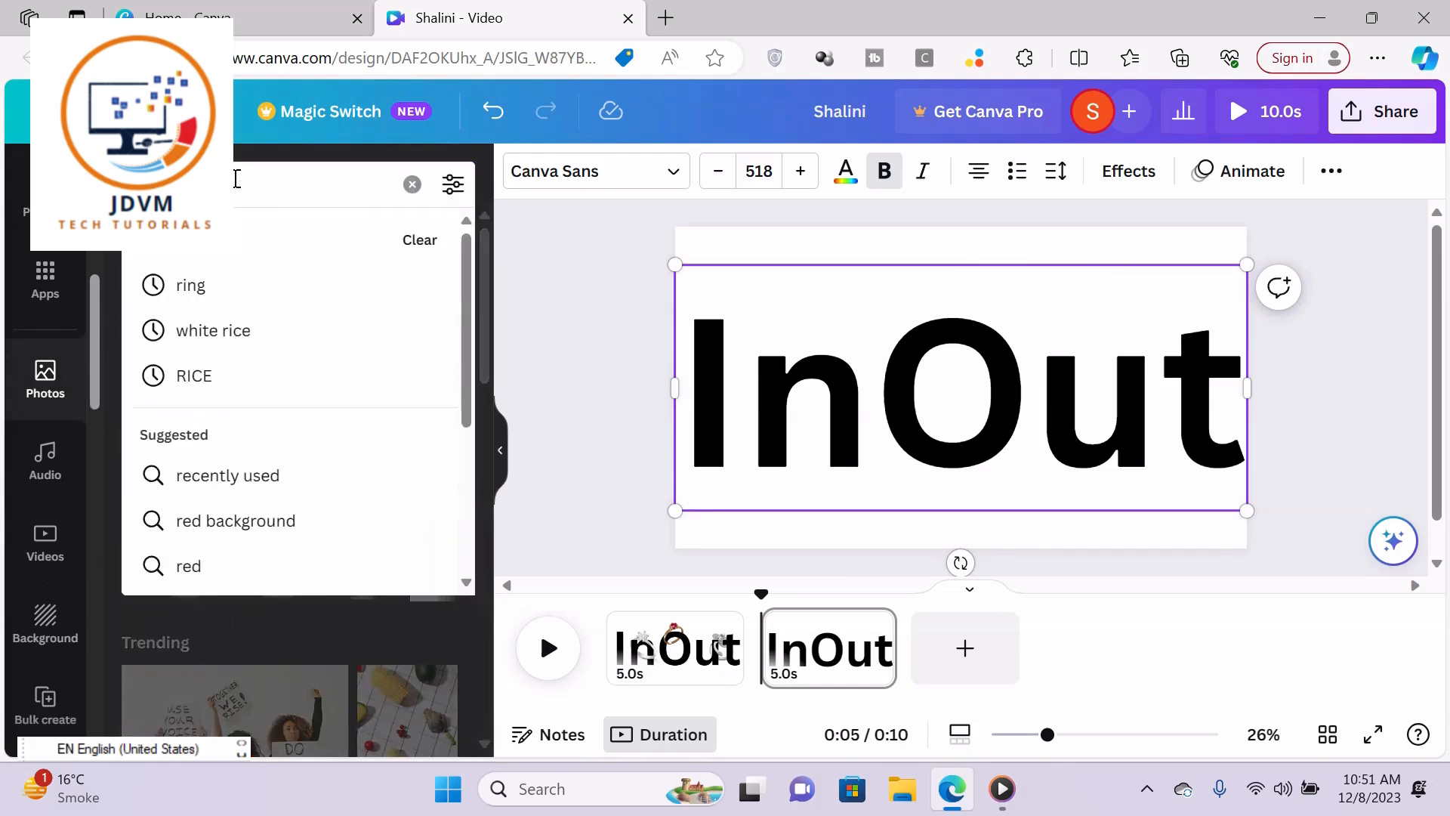
key("Return")
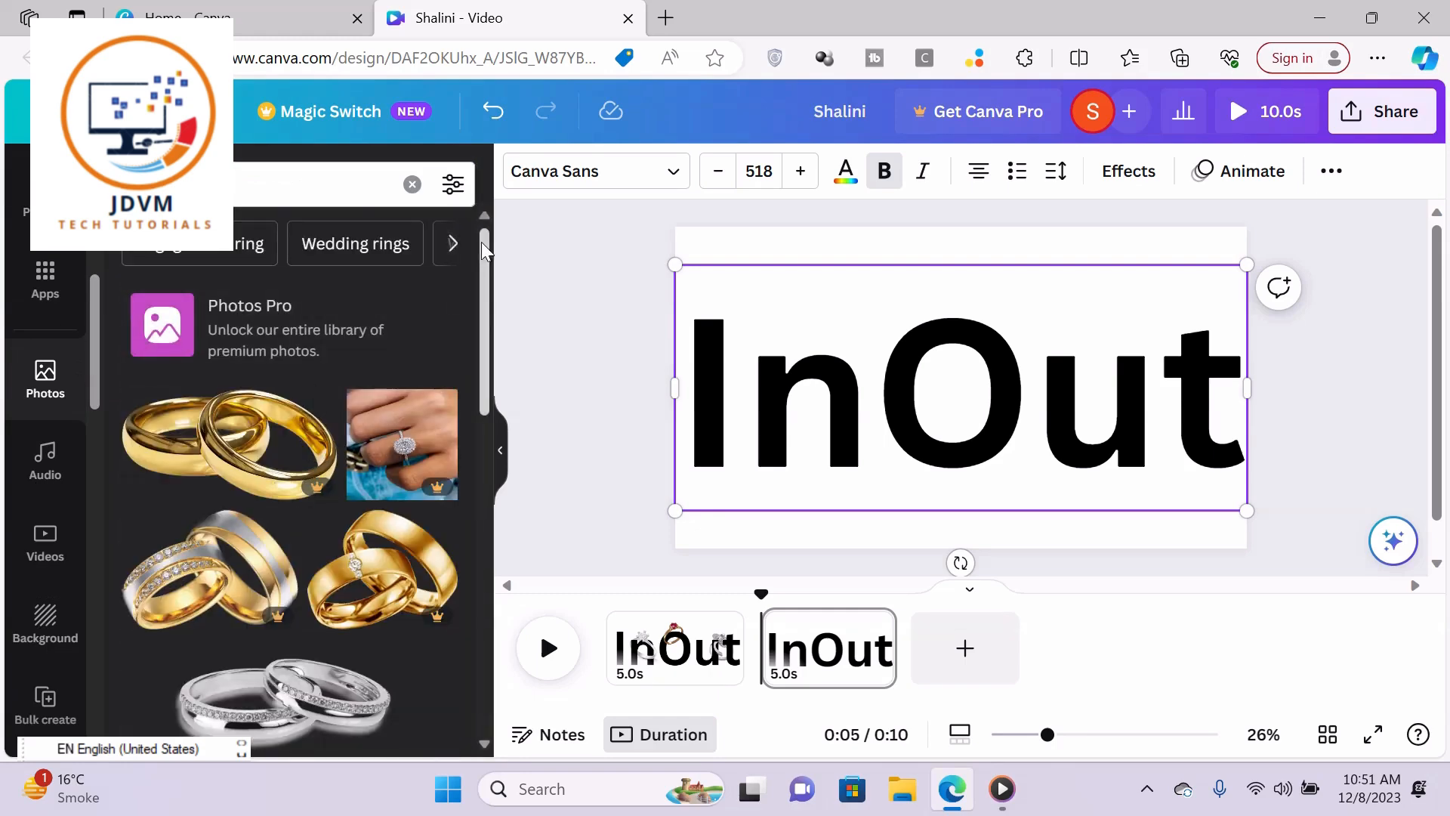
left_click_drag(482, 241, 486, 457)
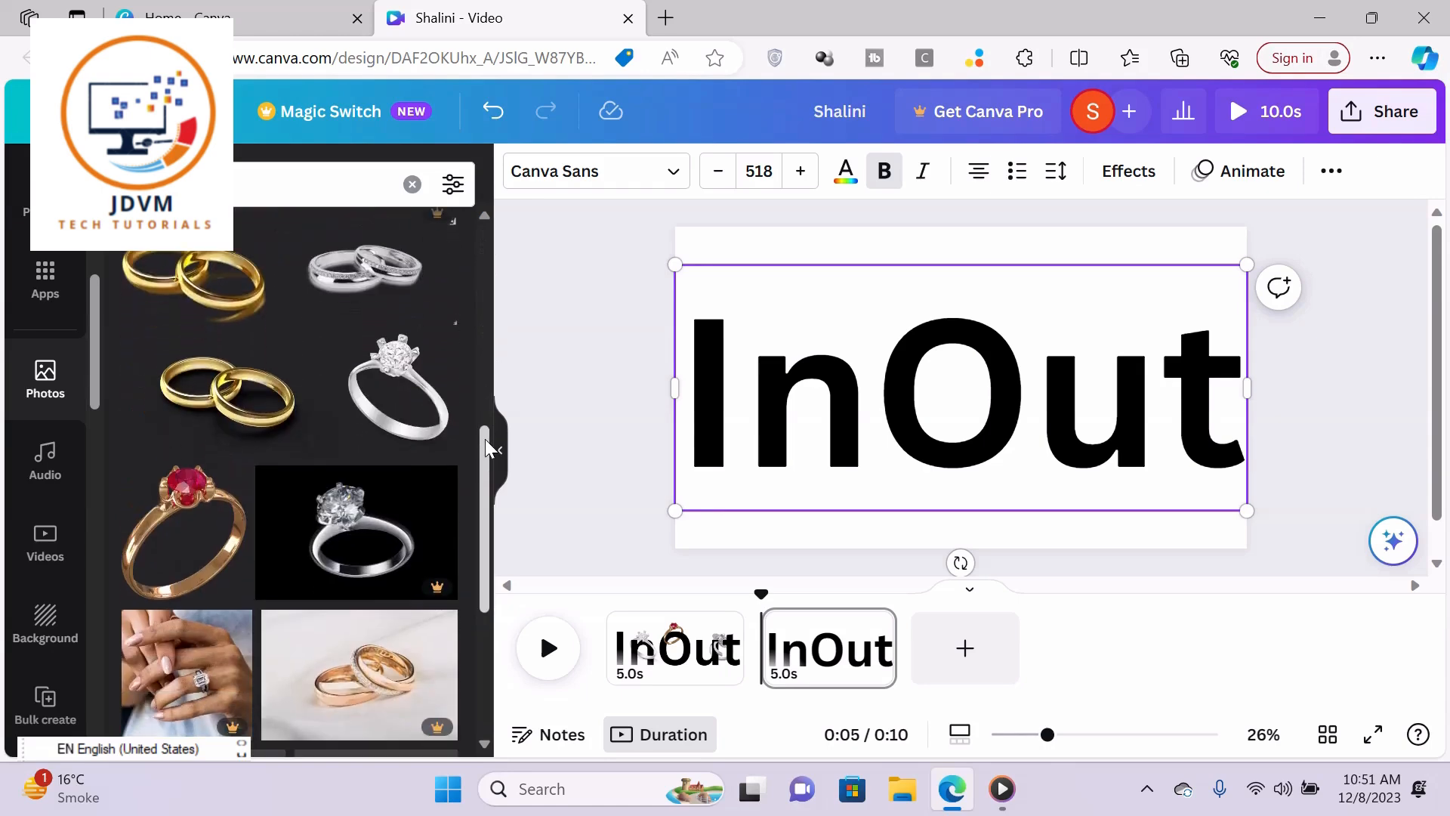
left_click(163, 559)
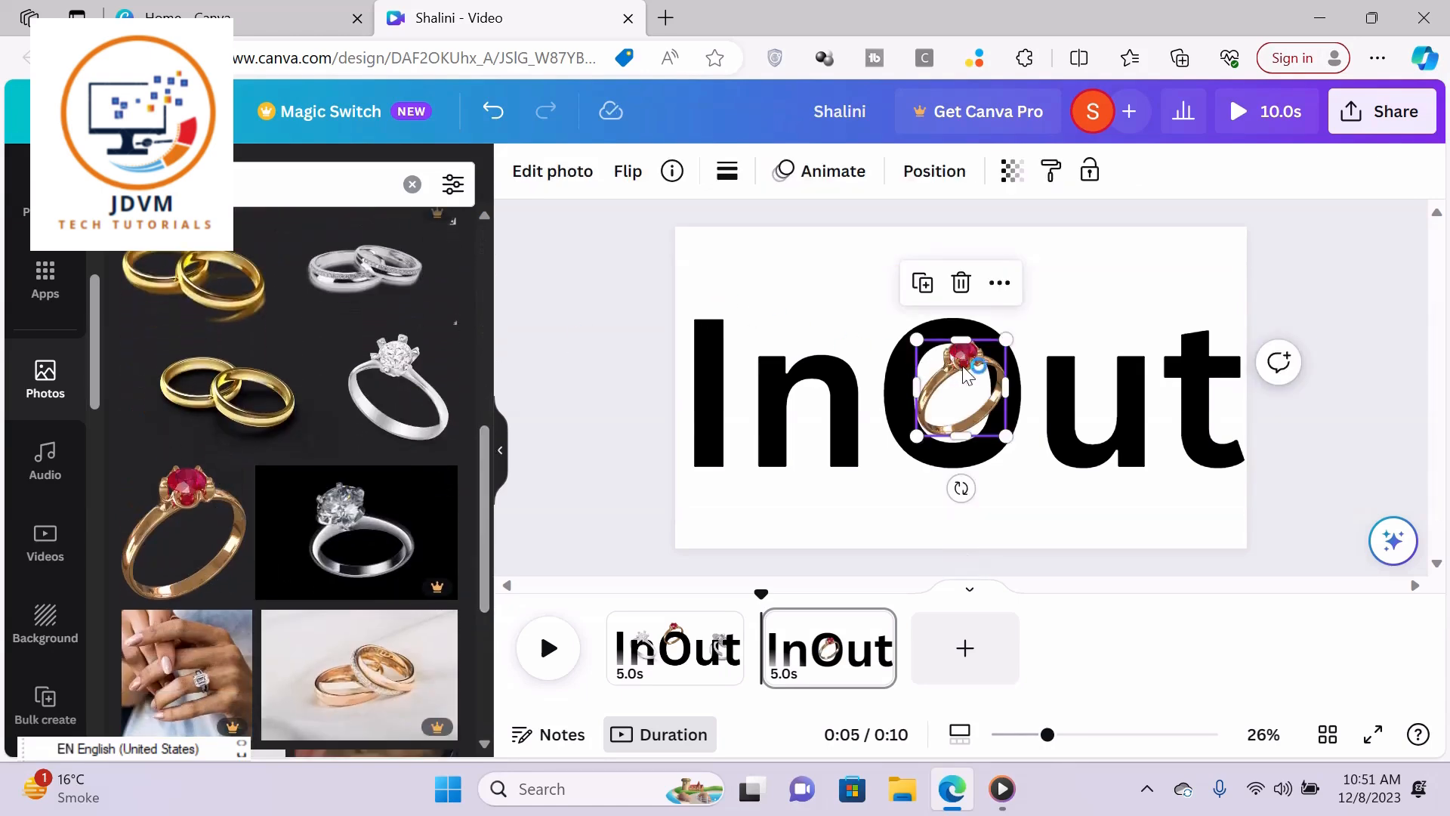
- Move the gold ring up over the top of the letter O and send it to the back, behind the text
left_click_drag(965, 366, 961, 299)
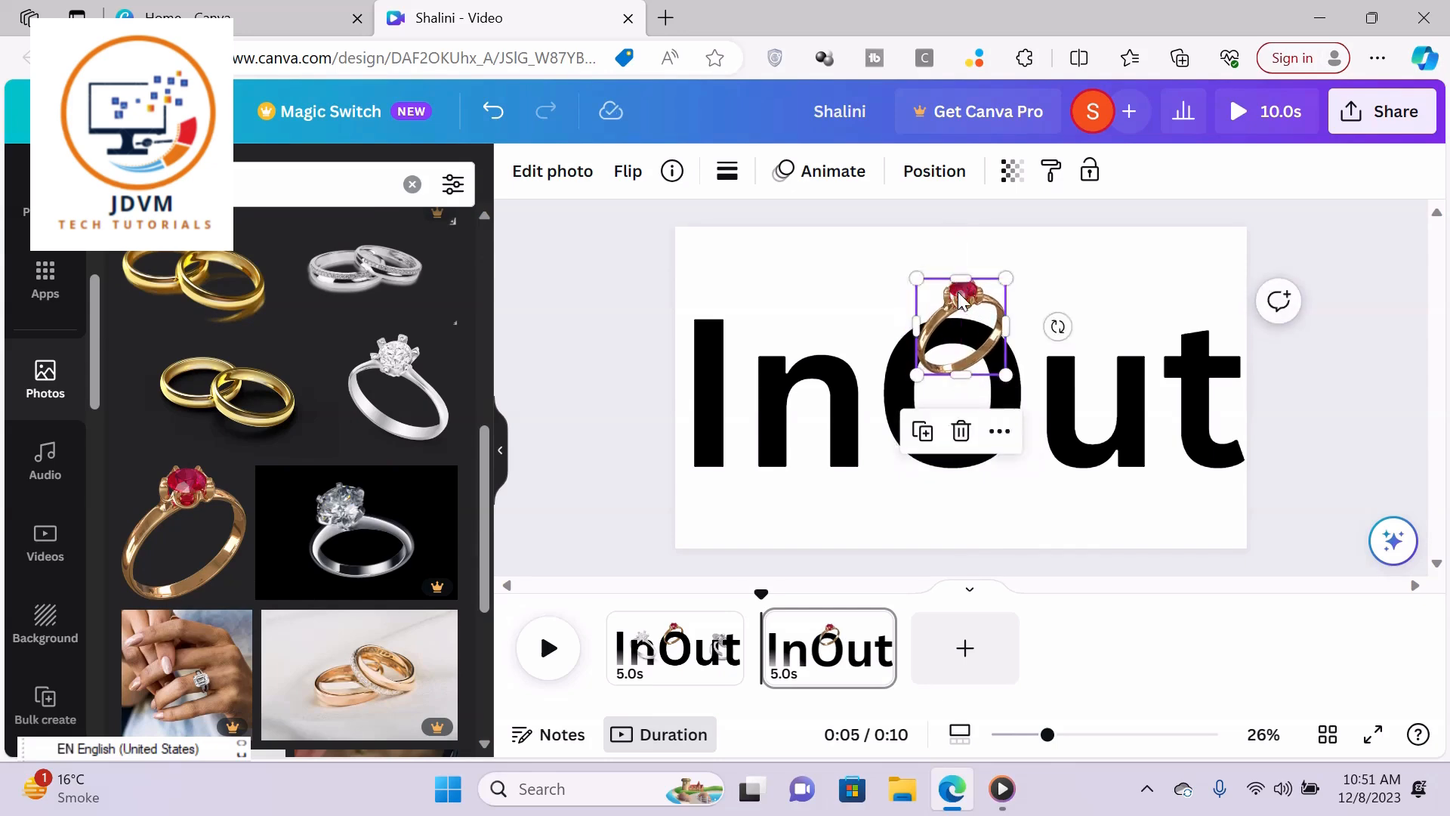
right_click(961, 298)
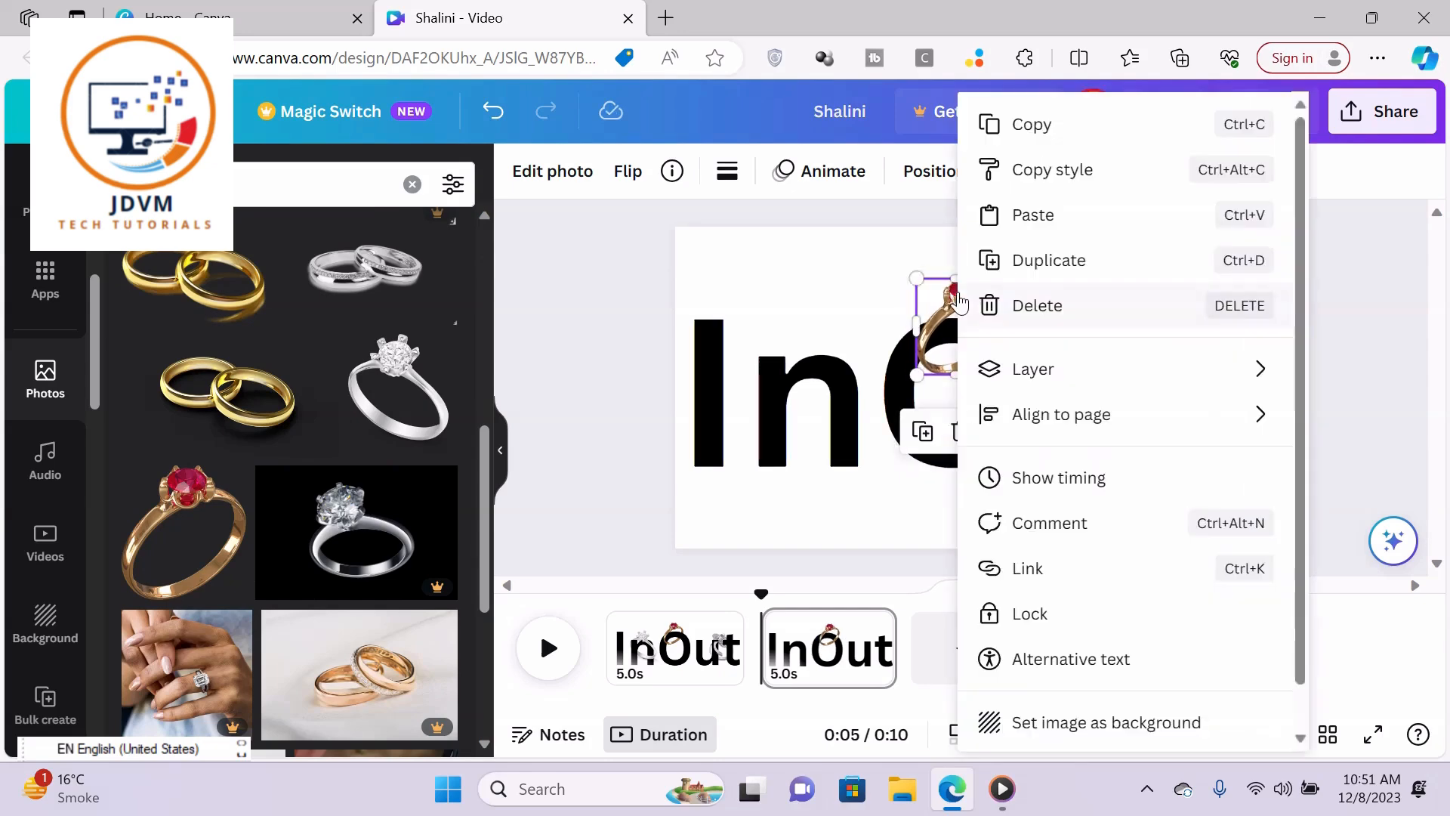
mouse_move(1042, 378)
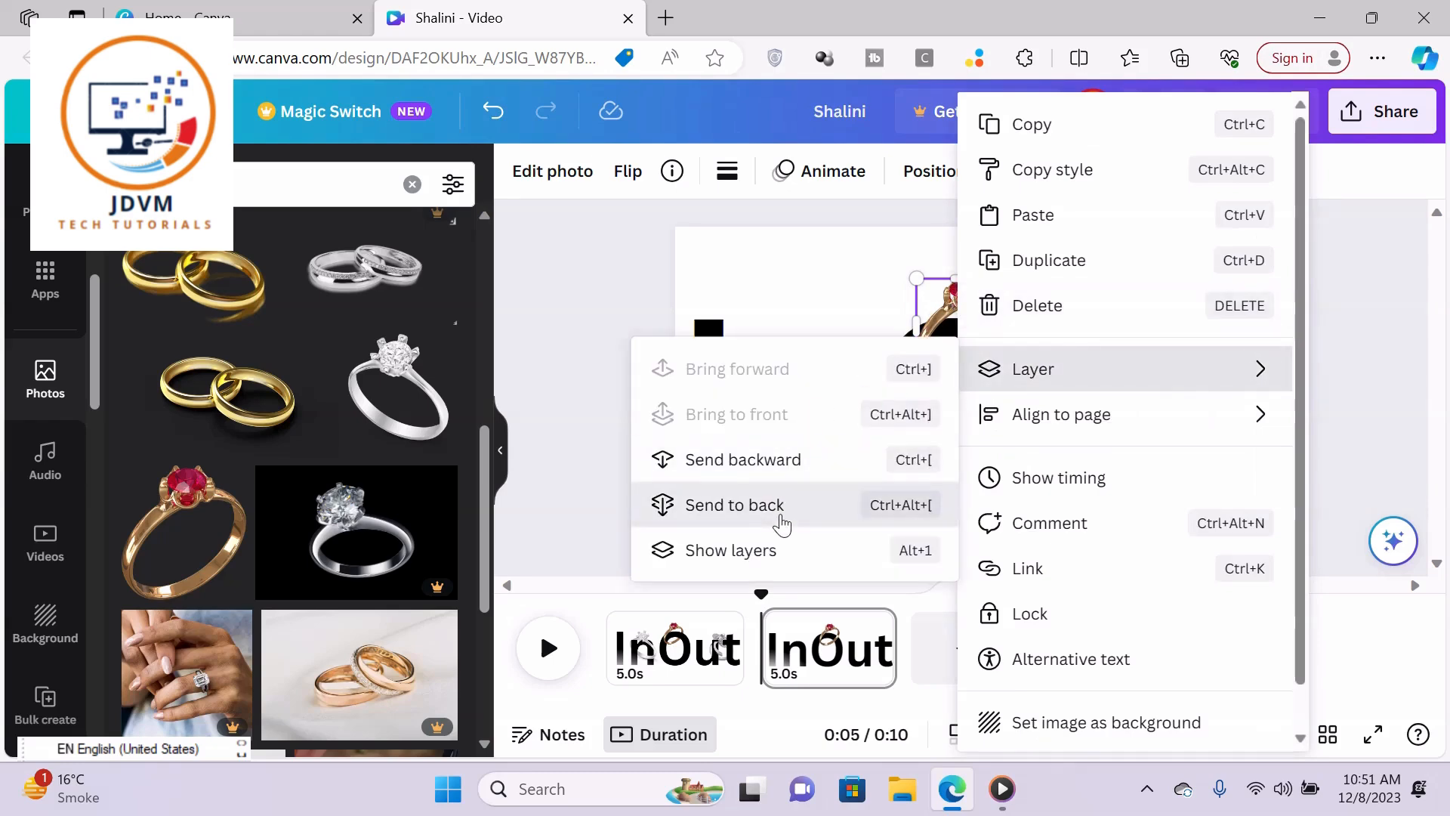
left_click(782, 521)
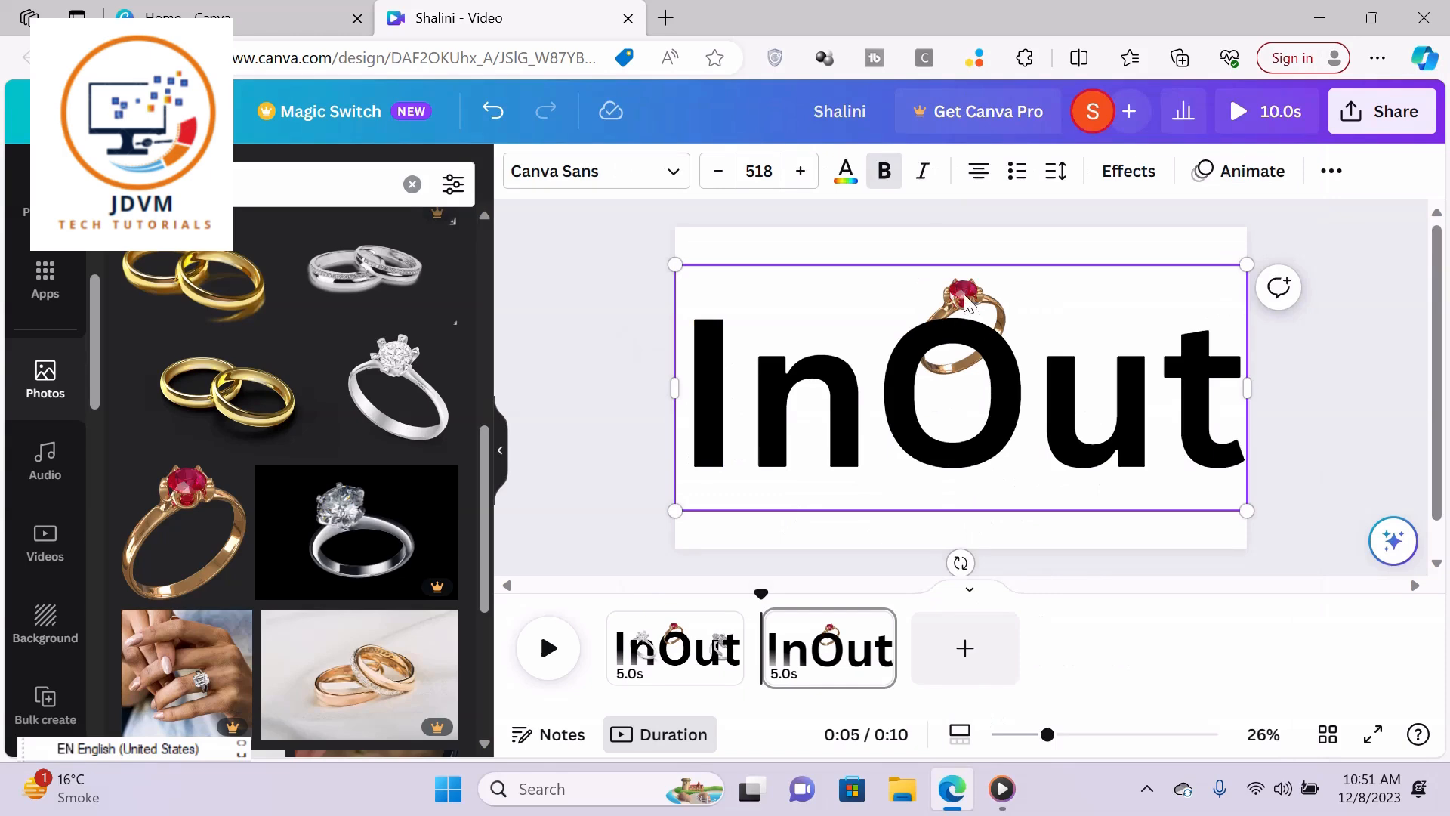
- Lock the InOut text in place so that the ring behind it can be selected
left_click(964, 293)
left_click(895, 392)
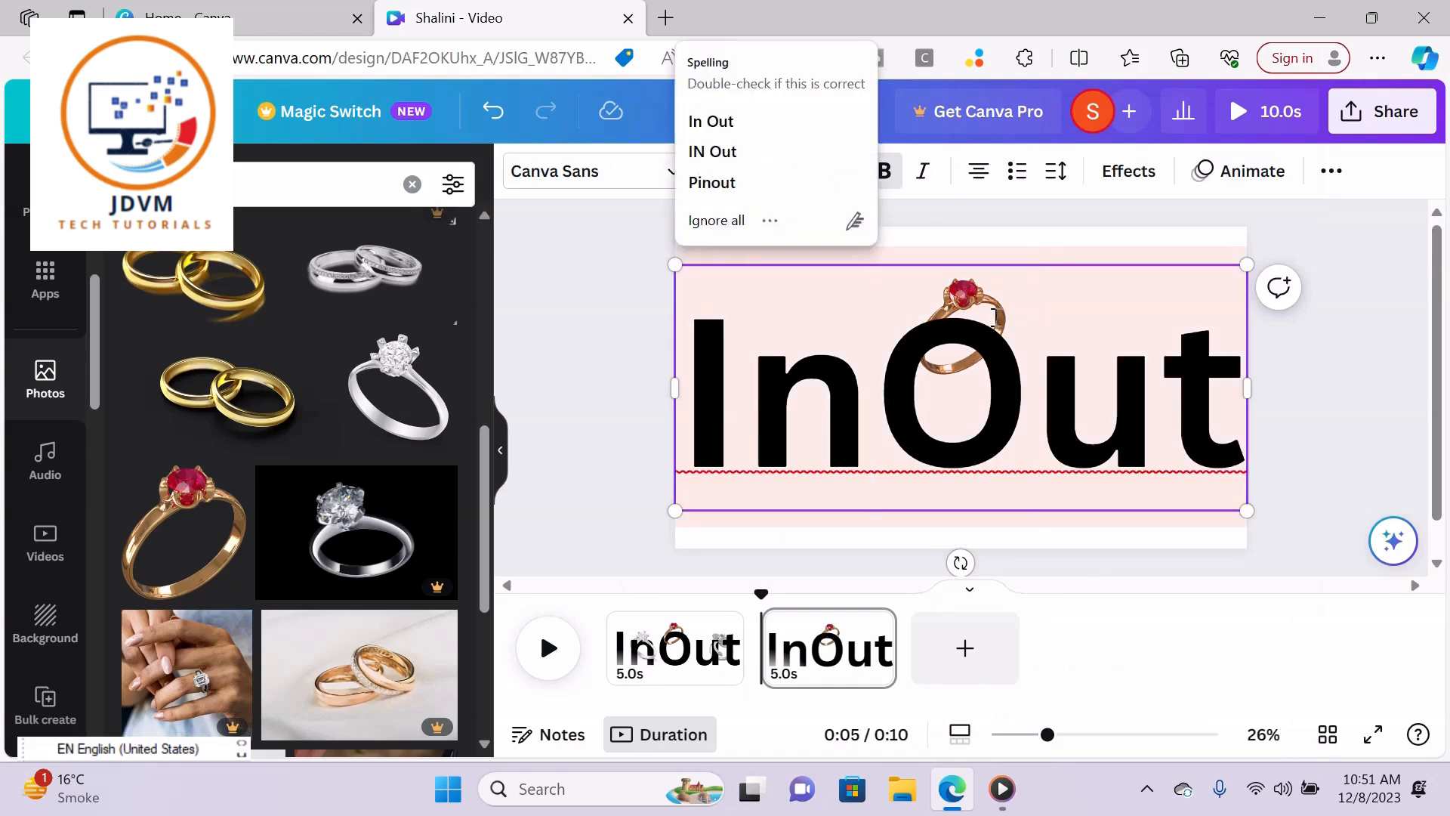
left_click(957, 287)
left_click(1416, 361)
left_click(1183, 401)
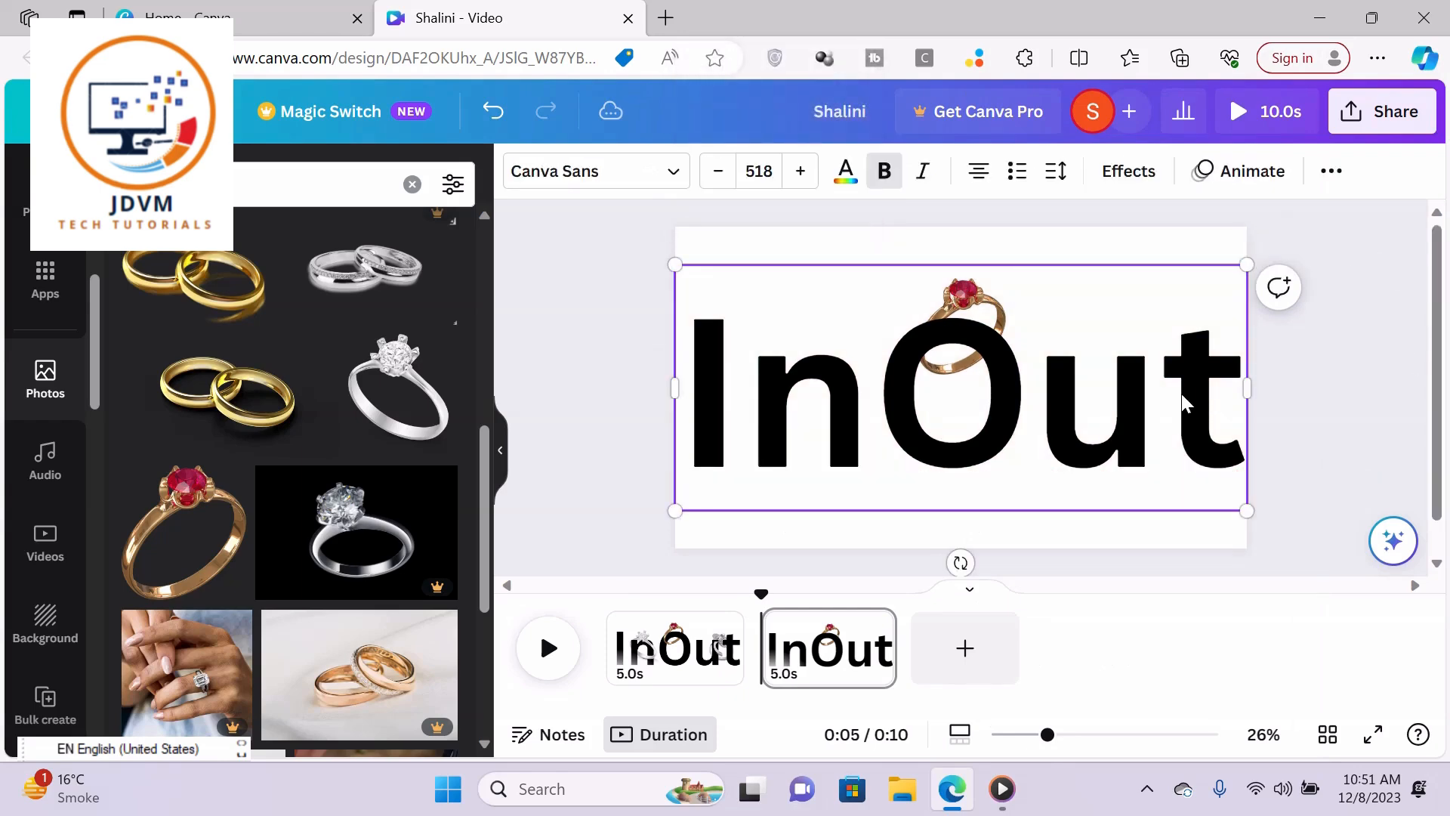
left_click(1330, 172)
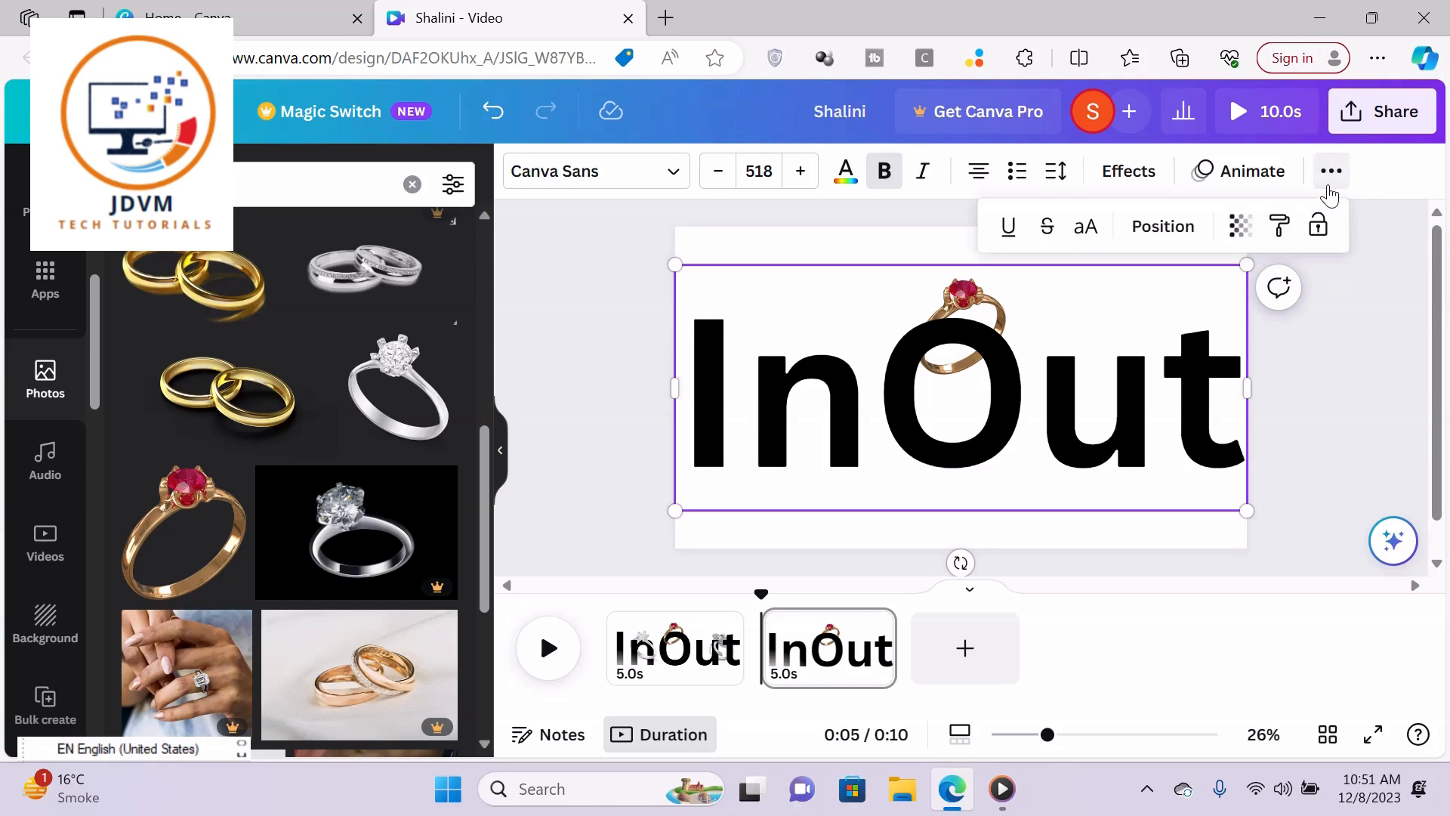
left_click(1318, 226)
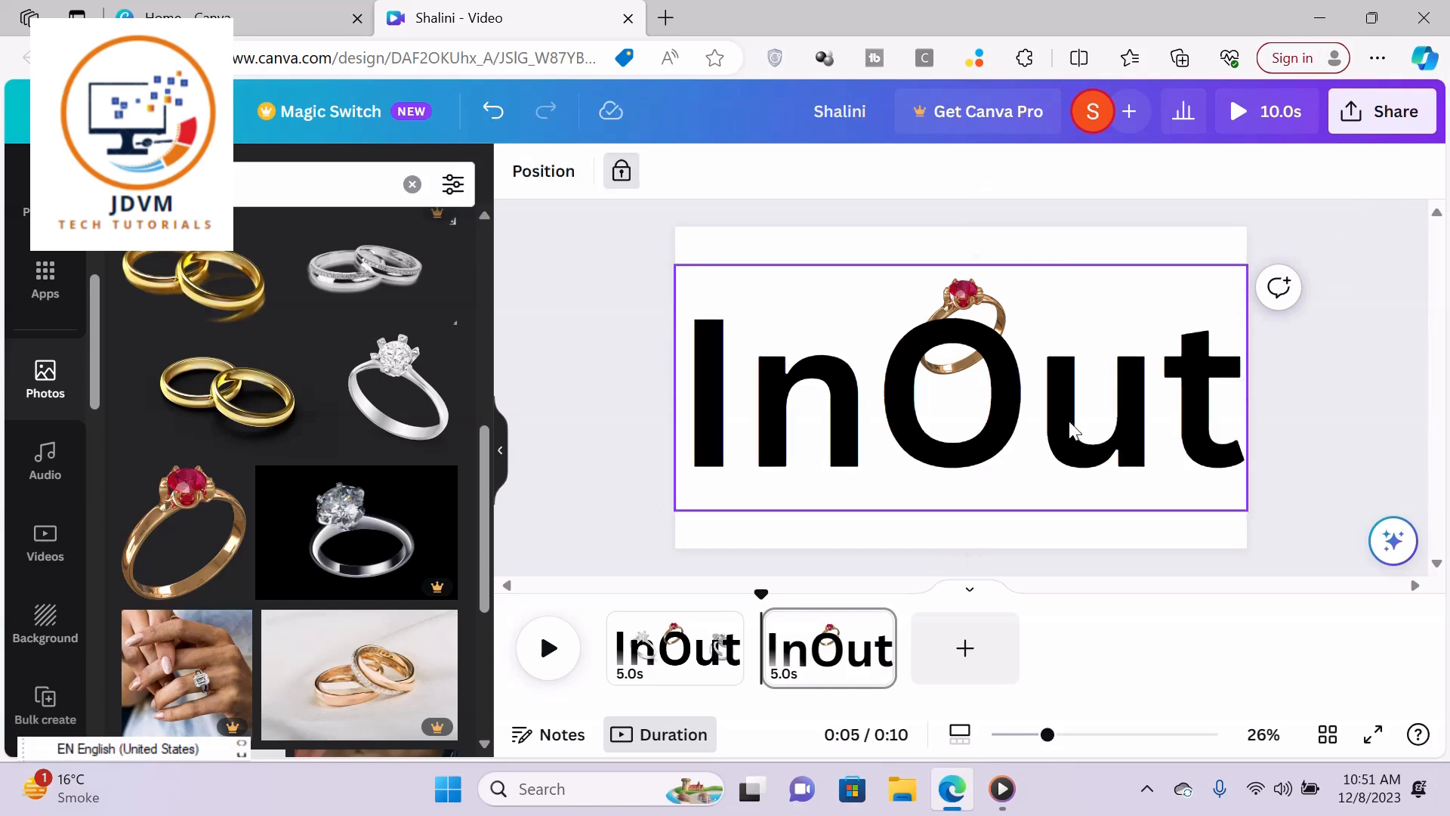
- Enlarge the gold ring slightly and reposition it around the upper-left curve of the letter O
left_click(968, 297)
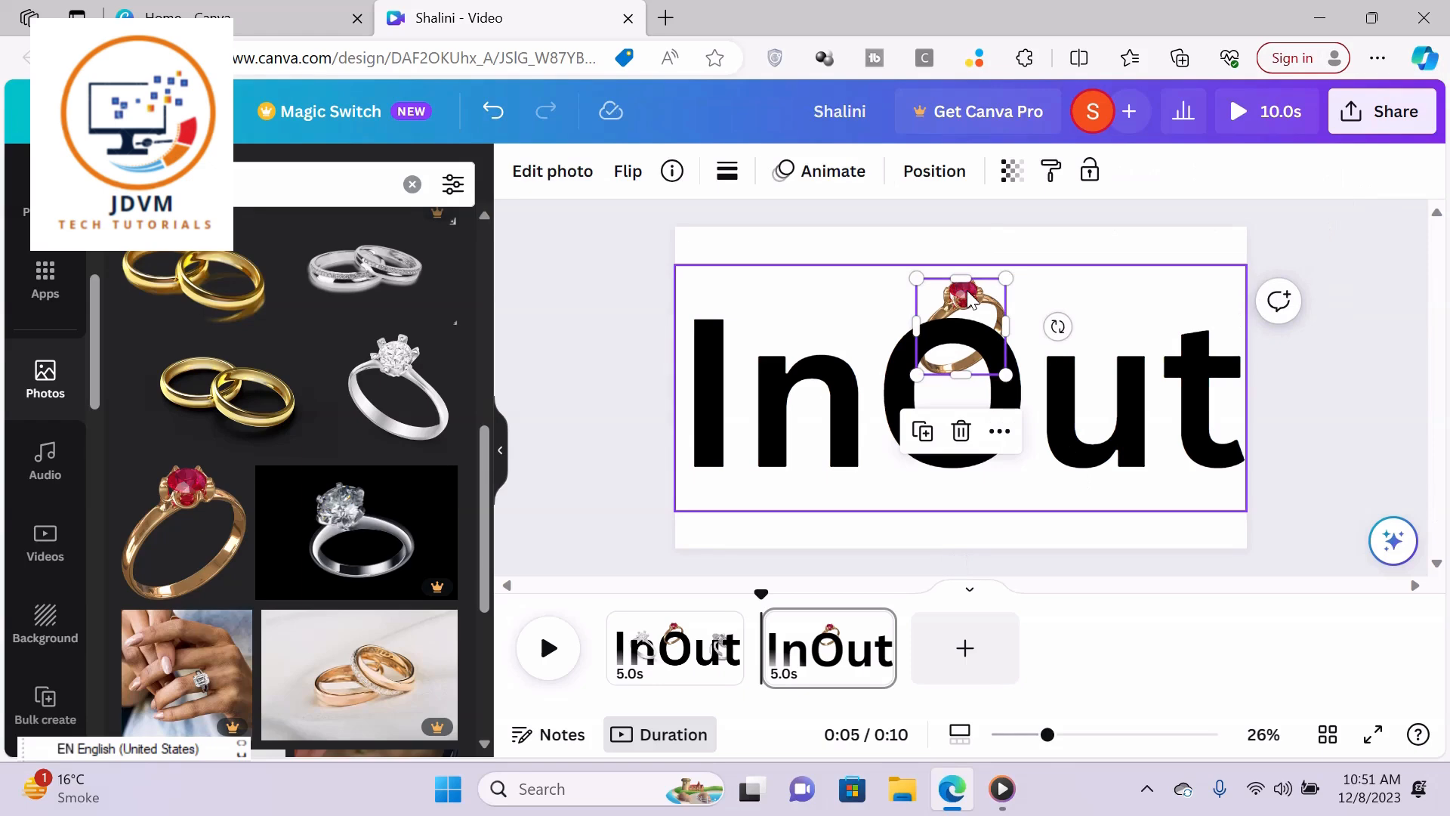
left_click_drag(1006, 376, 1033, 402)
left_click_drag(981, 297, 955, 281)
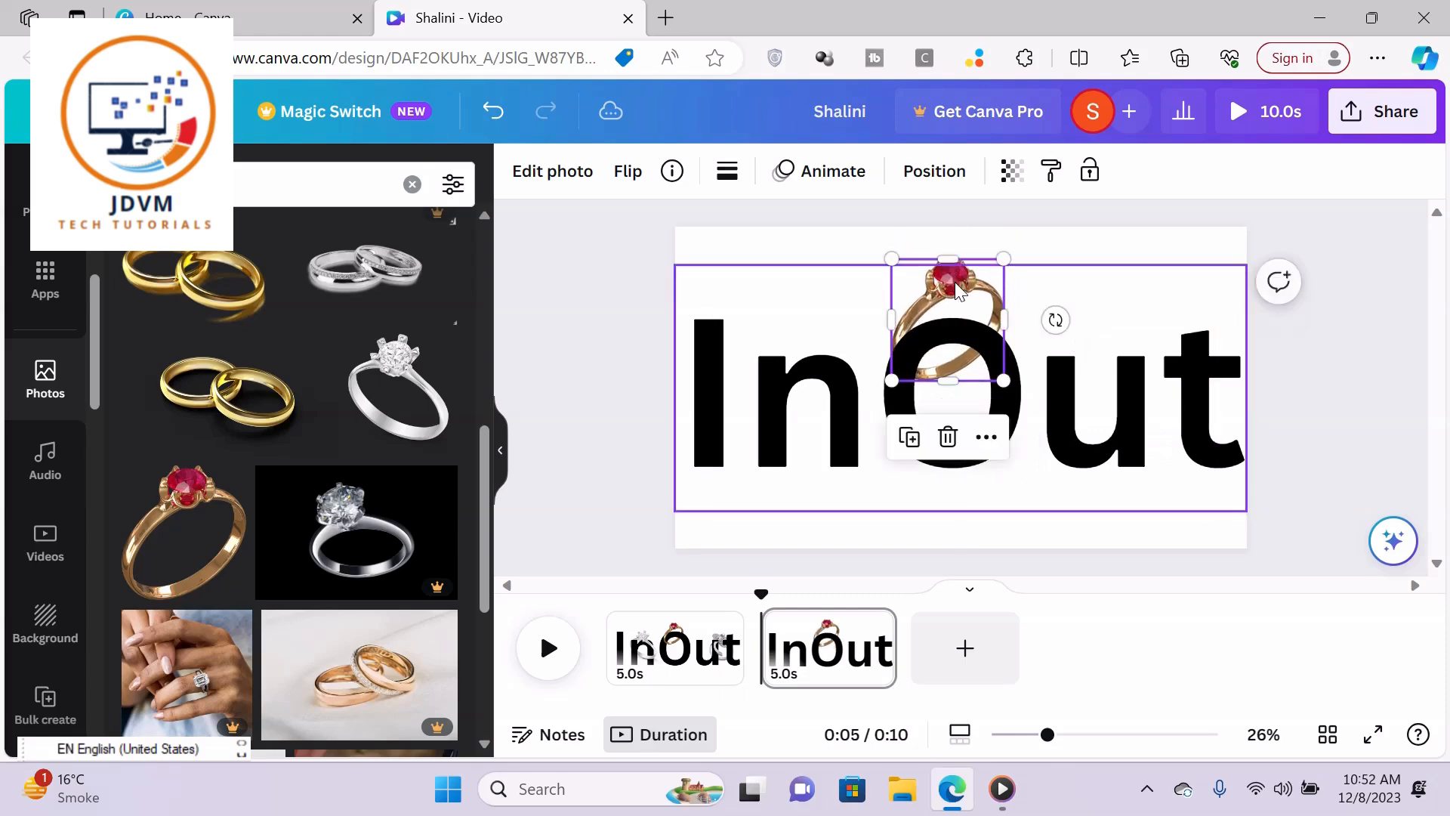
- Duplicate the gold ring and align the copy exactly over the original
left_click(910, 439)
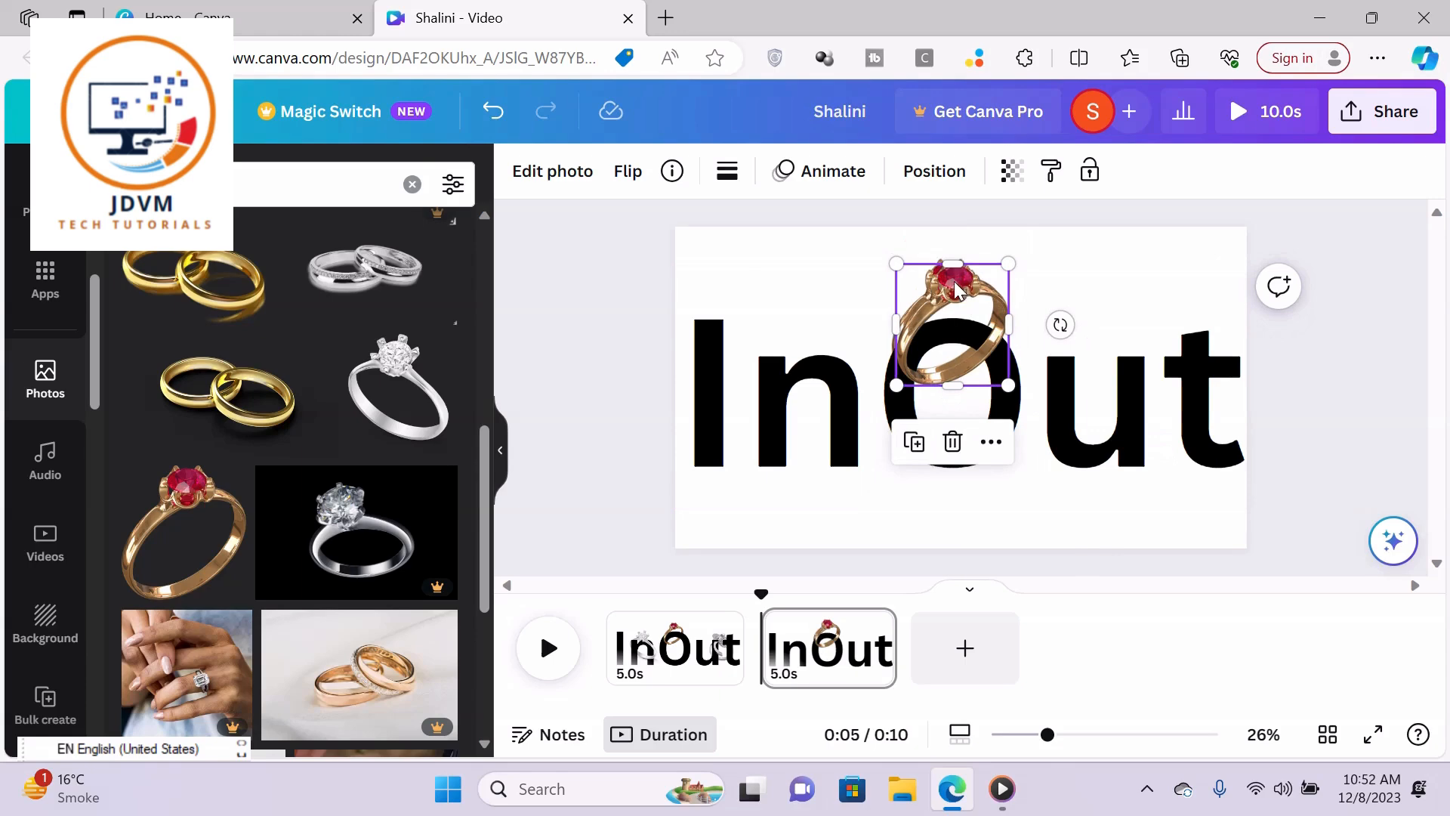
mouse_move(955, 290)
left_mouse_down()
mouse_move(1005, 277)
mouse_move(1050, 304)
mouse_move(949, 269)
left_mouse_up()
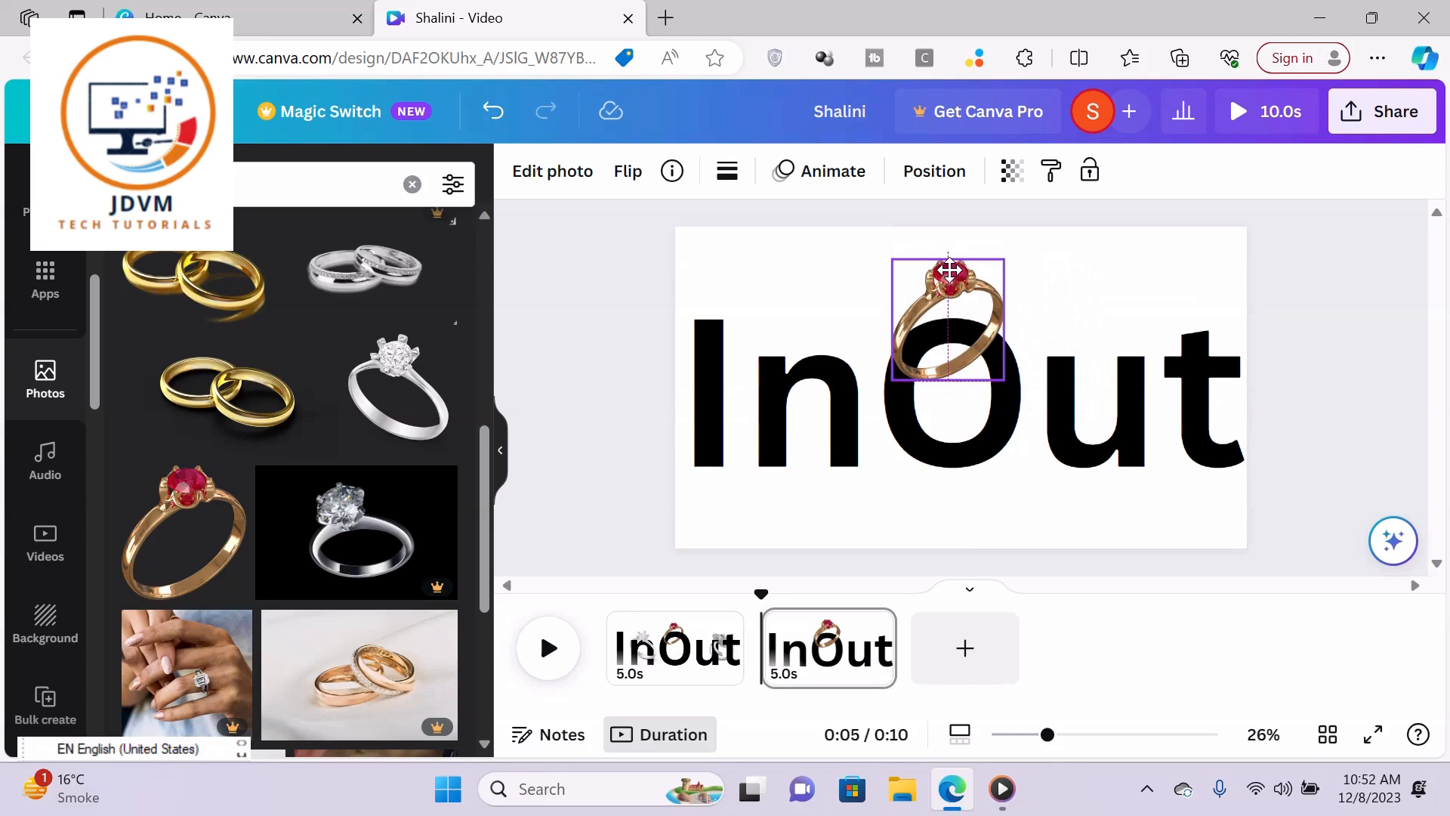
left_click_drag(949, 270, 950, 272)
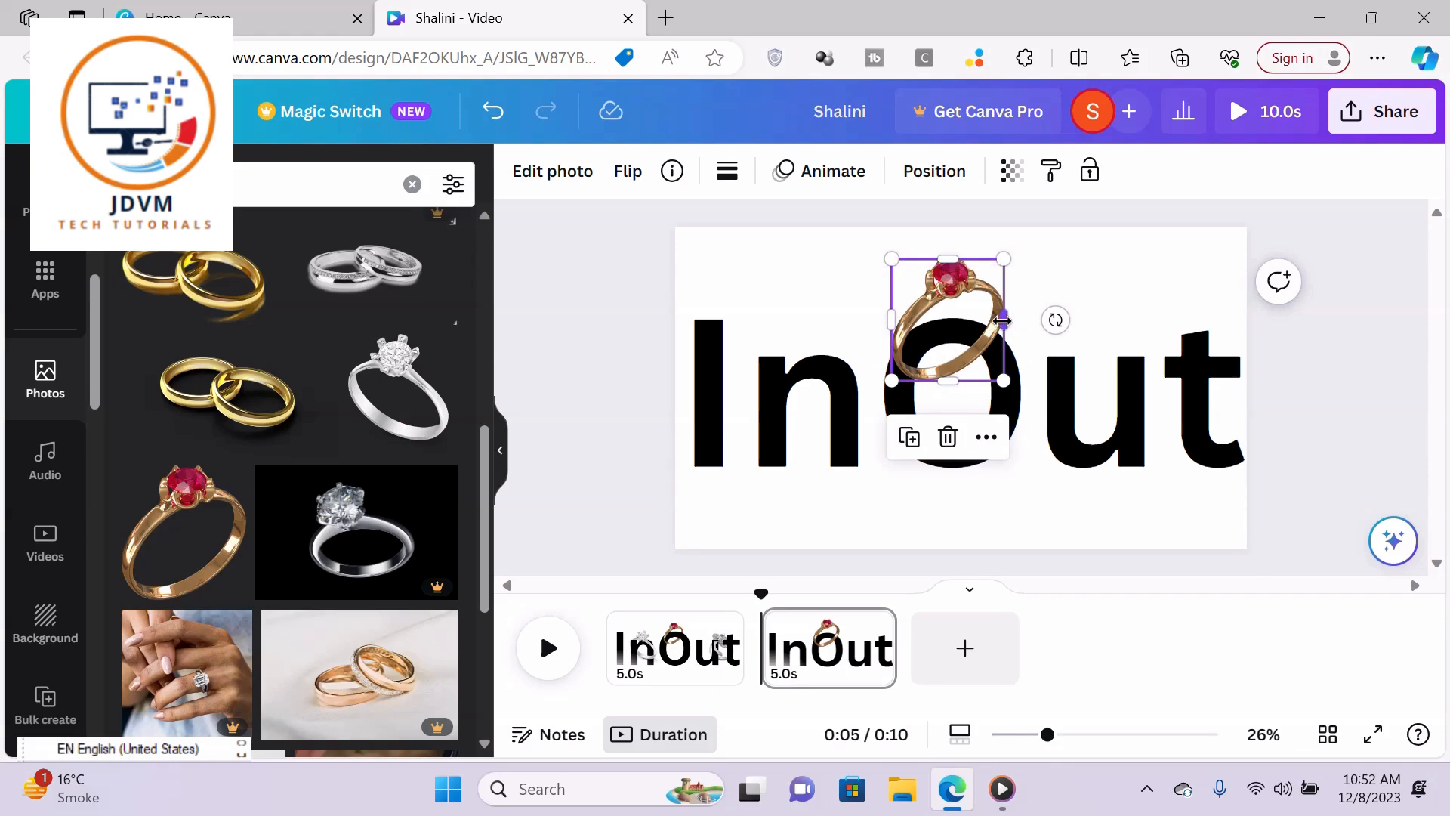
- Crop the copied gold ring from its right side so only its left half overlaps the letter O
left_click_drag(1002, 320, 949, 308)
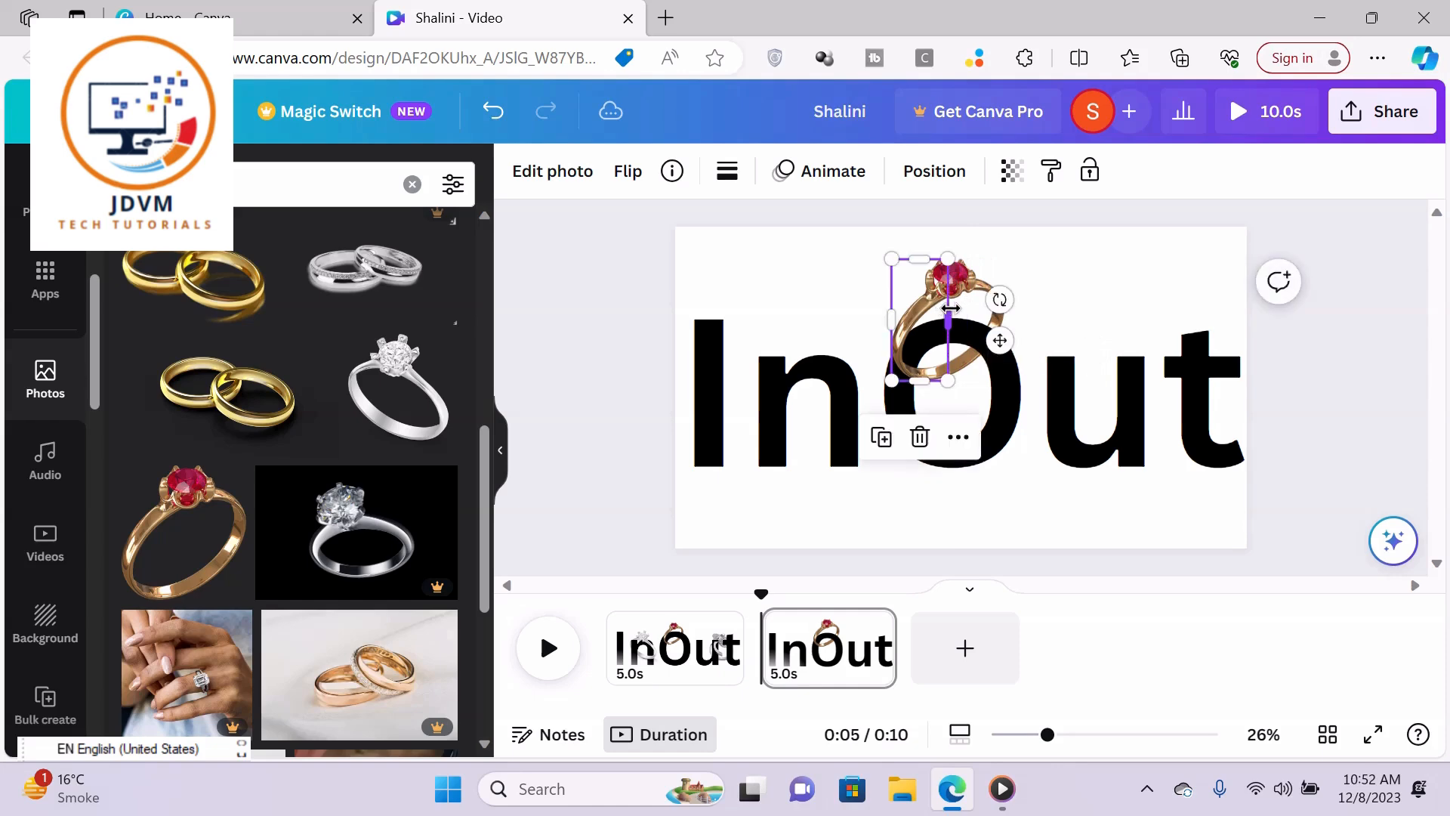
left_click(1102, 296)
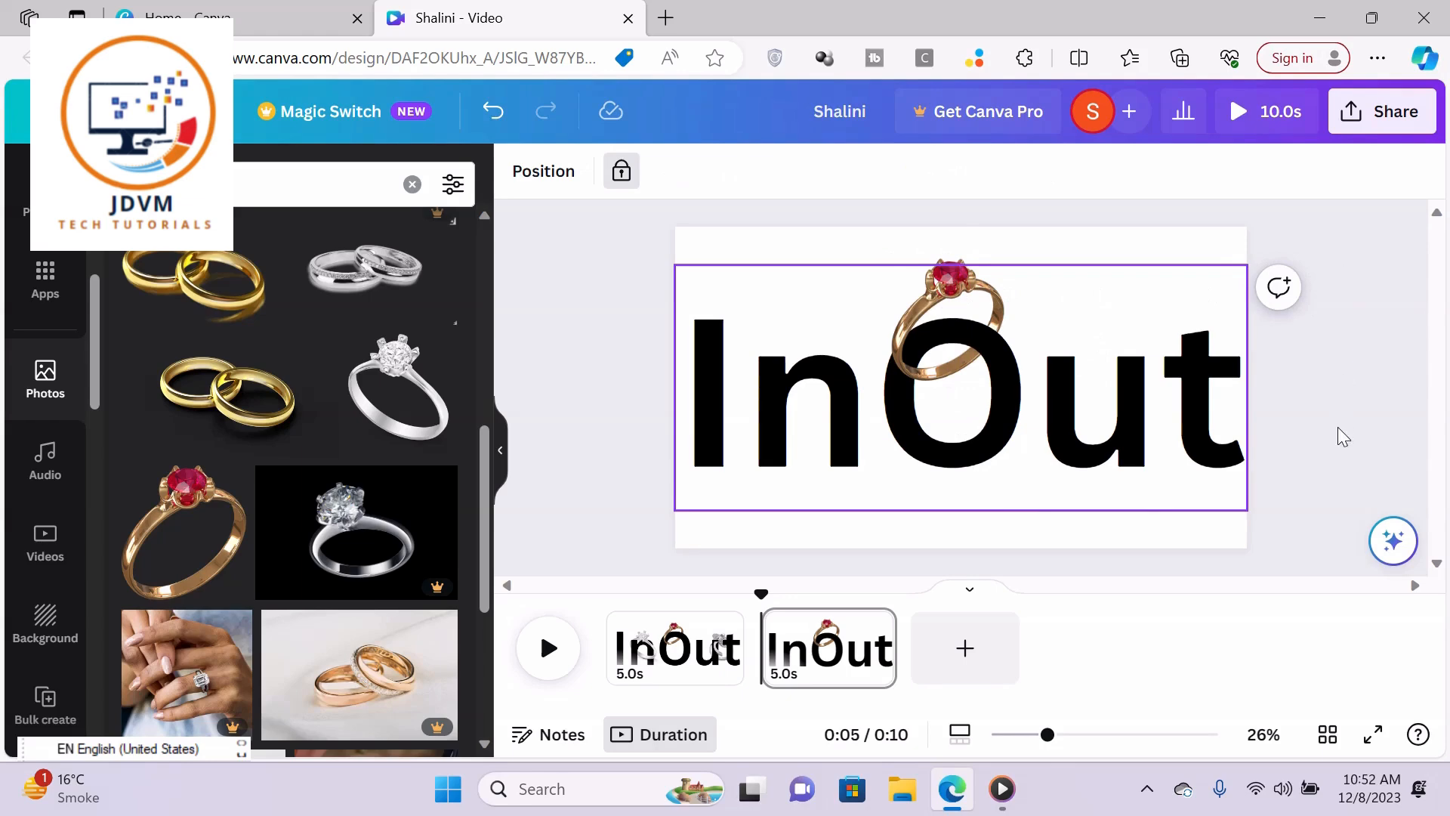
left_click(1203, 542)
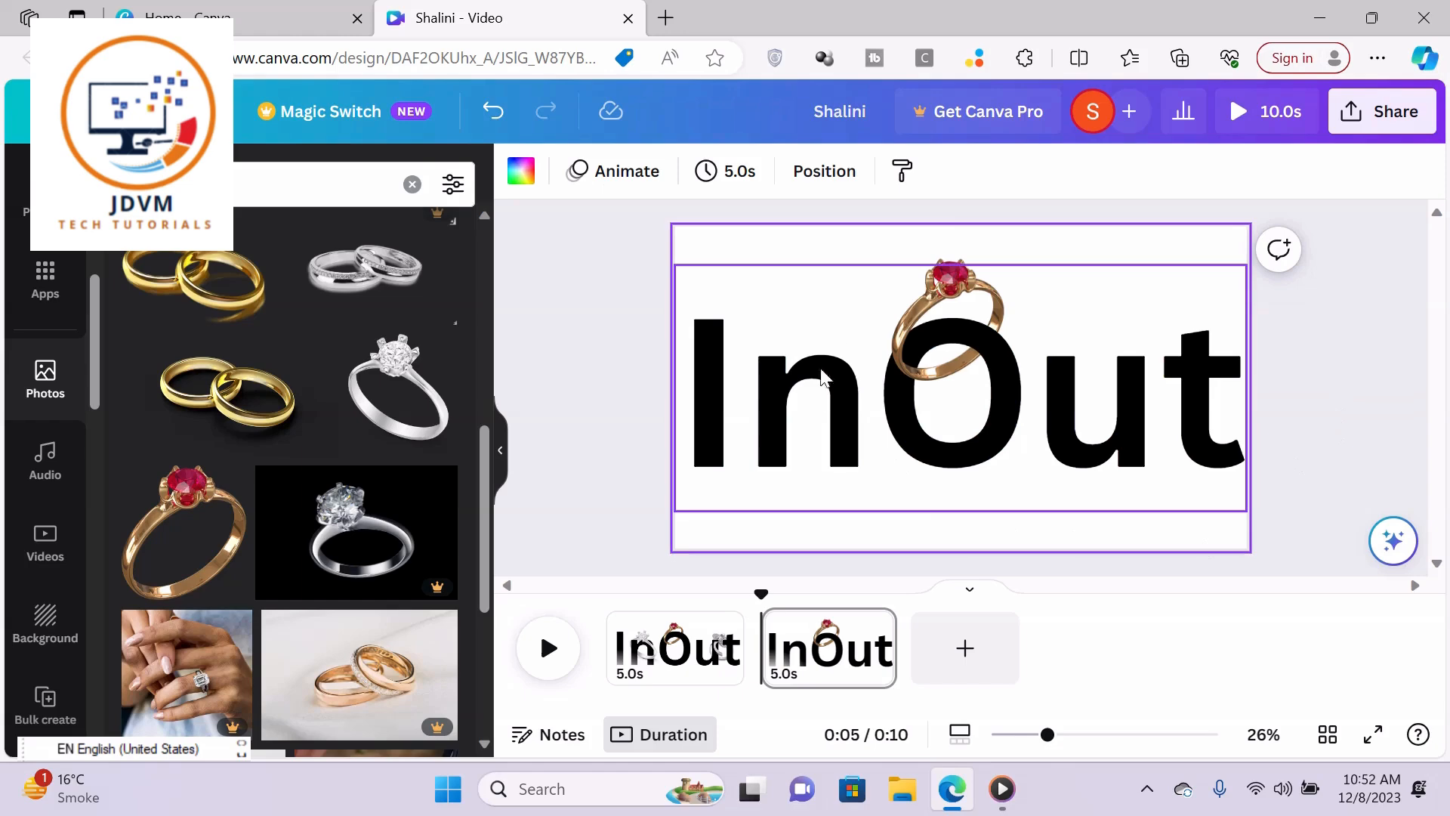
- Add the silver diamond ring, place it over the letter n, and send it to the back behind the text
left_click(394, 369)
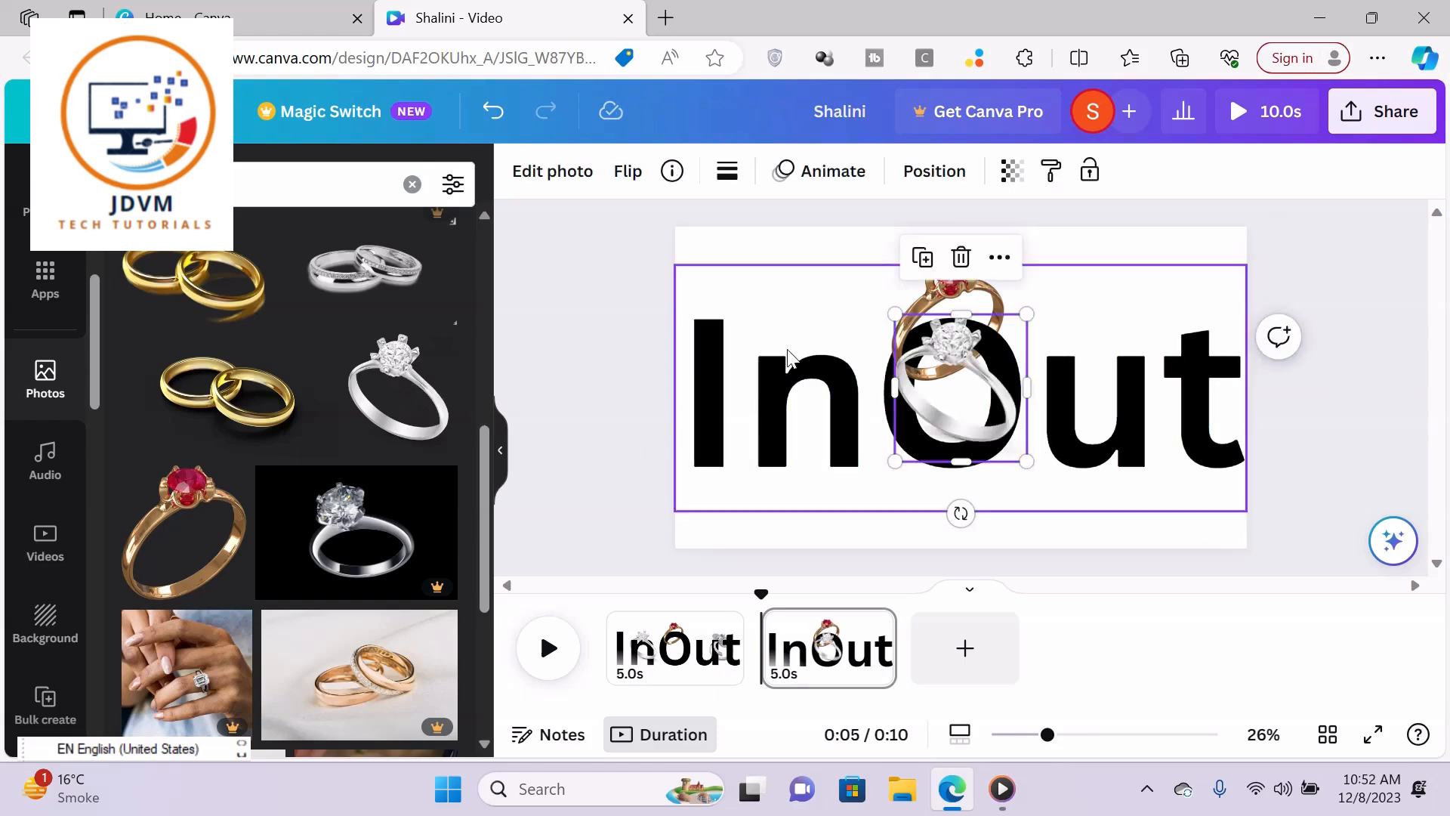
left_click_drag(942, 365, 811, 328)
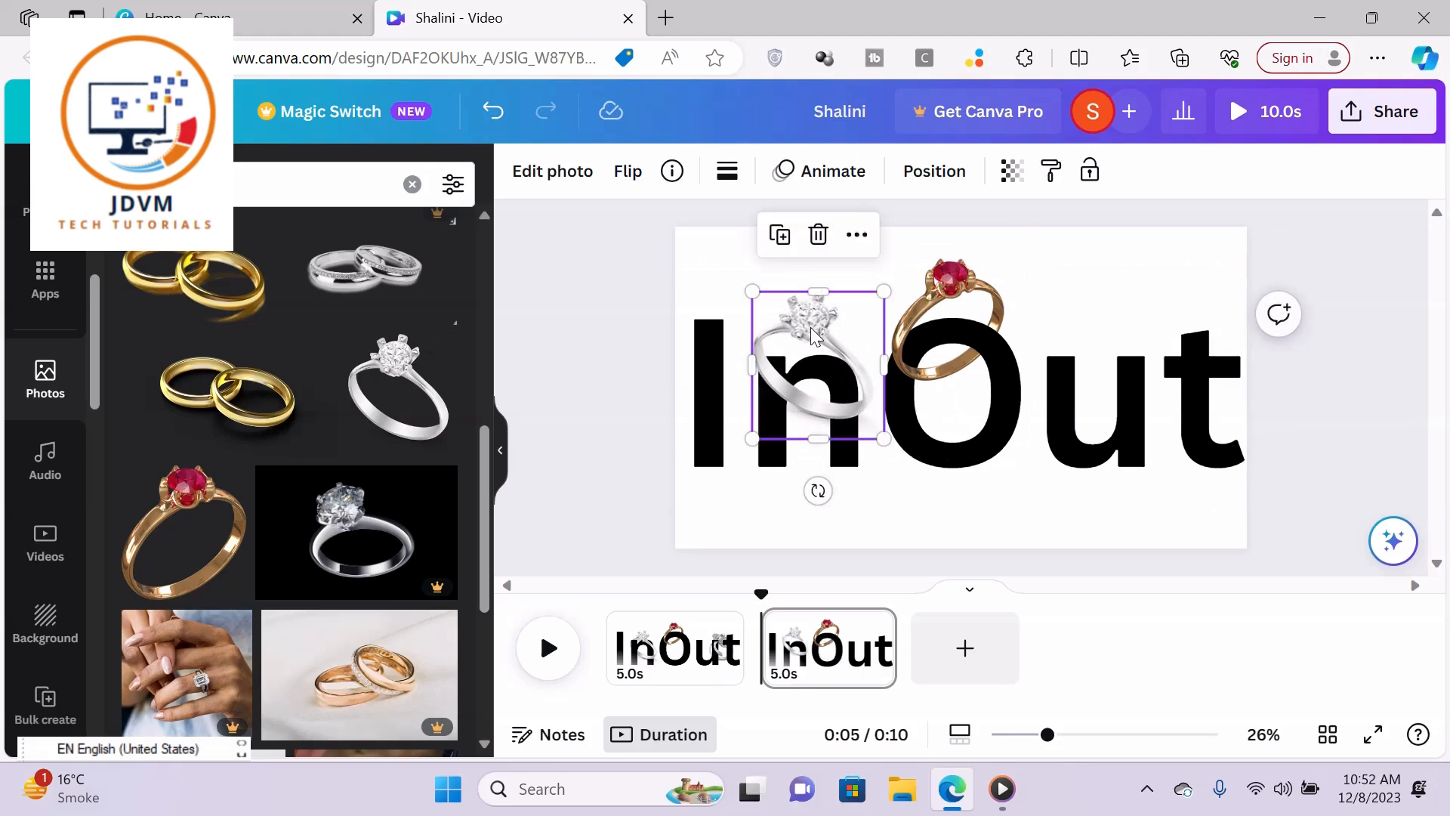
right_click(810, 327)
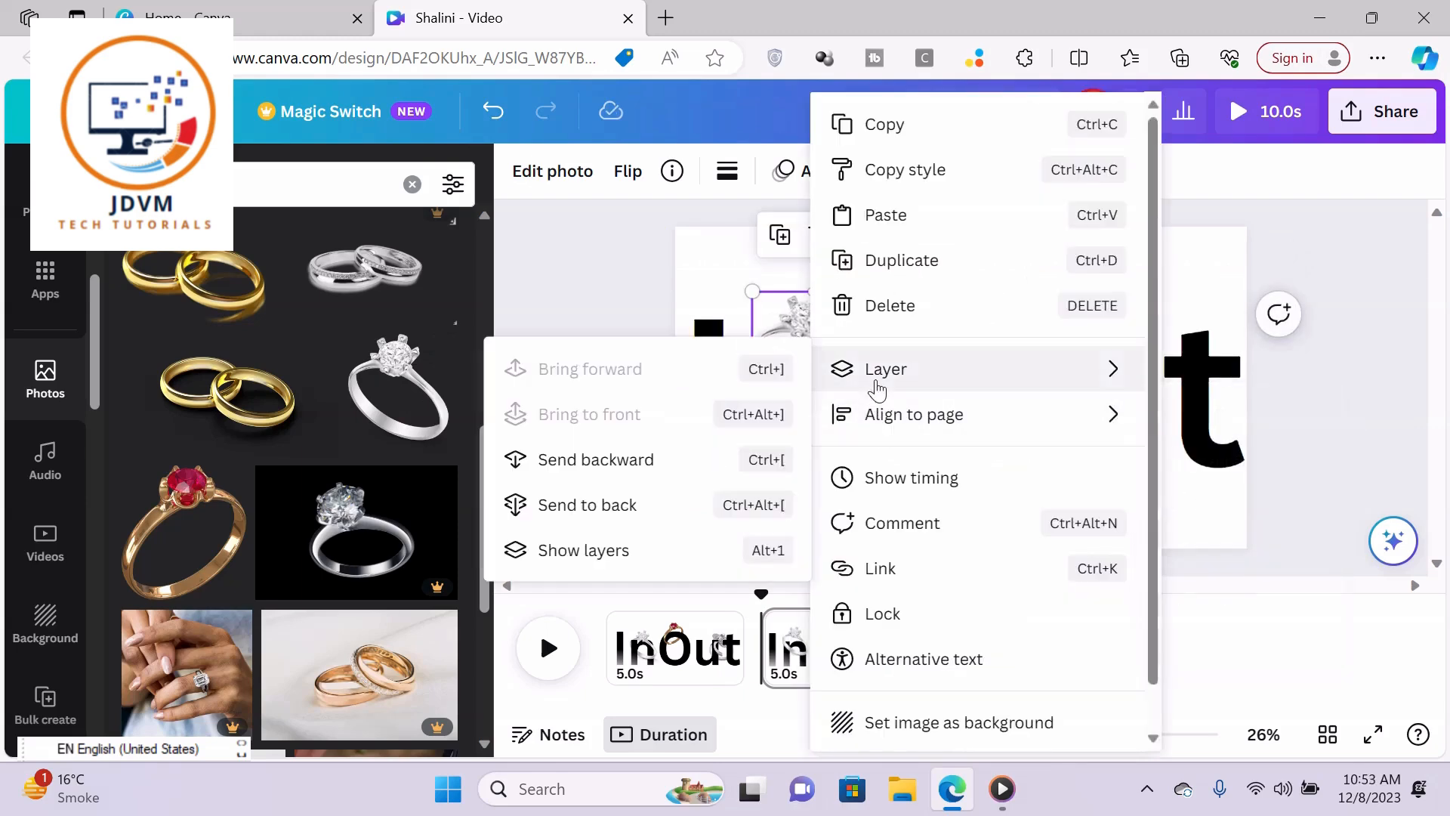
mouse_move(894, 387)
left_click(633, 510)
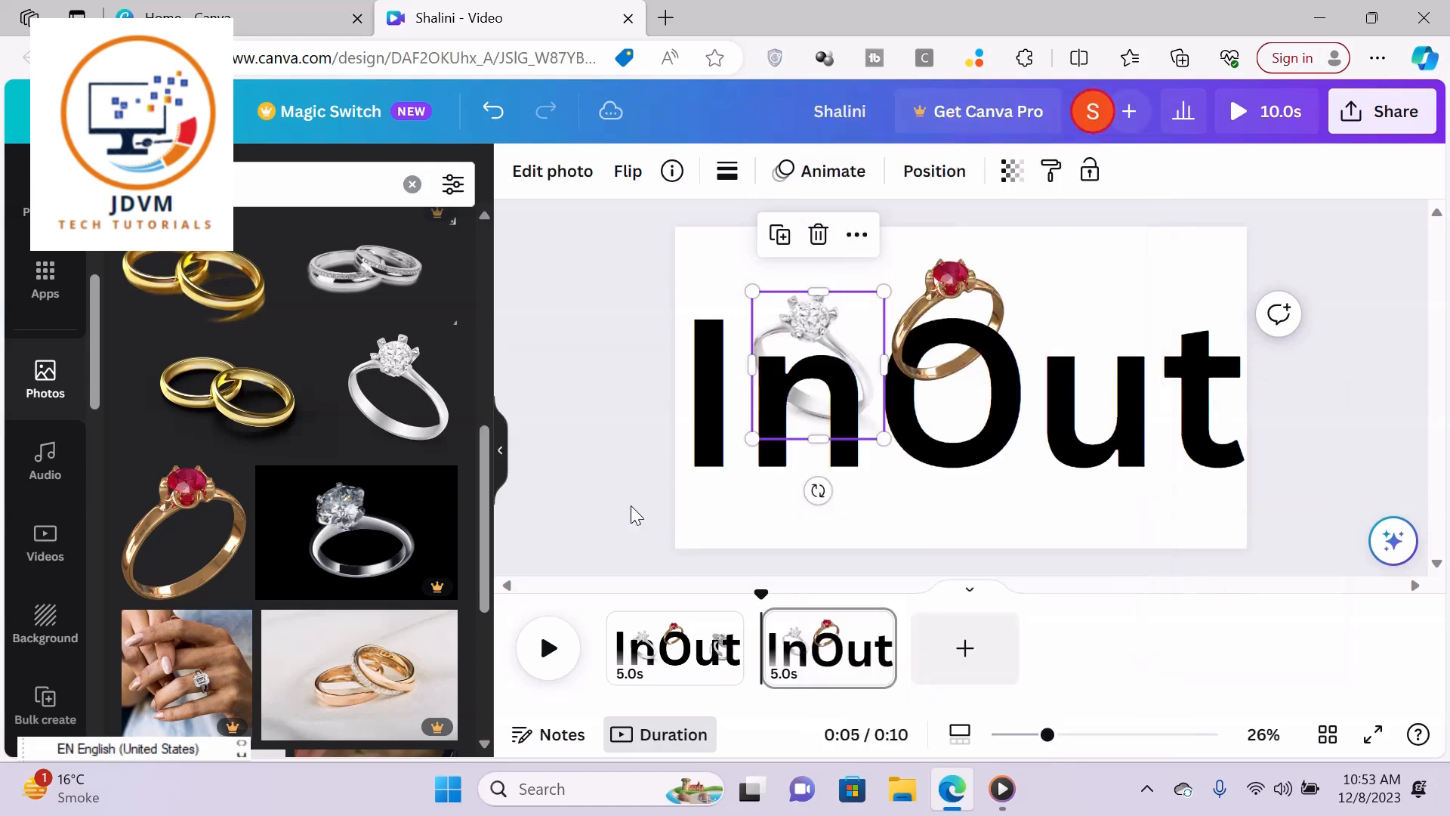
- Duplicate the silver diamond ring and align the copy exactly over the original
left_click(817, 333)
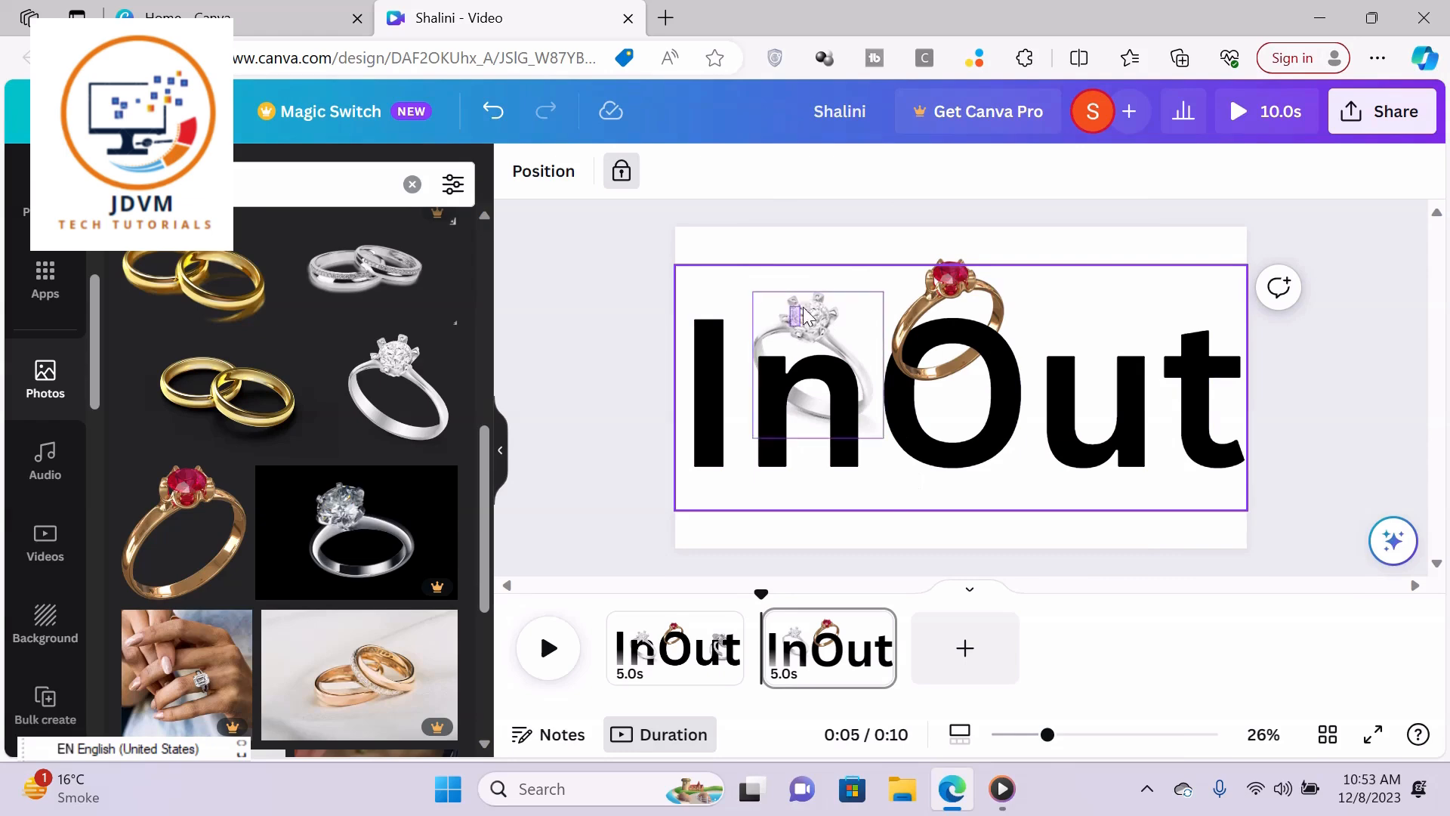
left_click(790, 328)
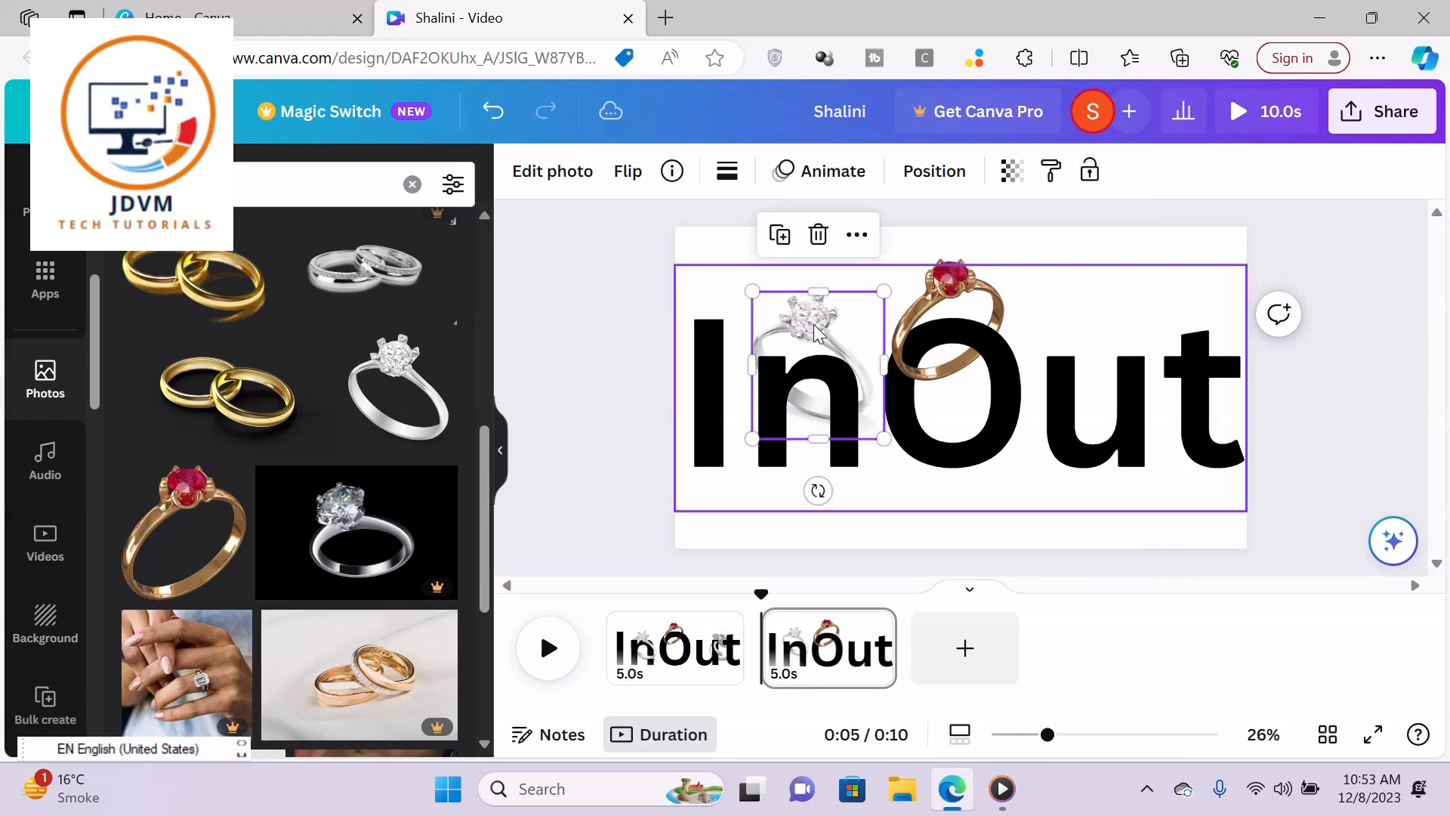
left_click(780, 235)
mouse_move(812, 334)
left_mouse_down()
mouse_move(839, 401)
mouse_move(838, 367)
mouse_move(810, 329)
left_mouse_up()
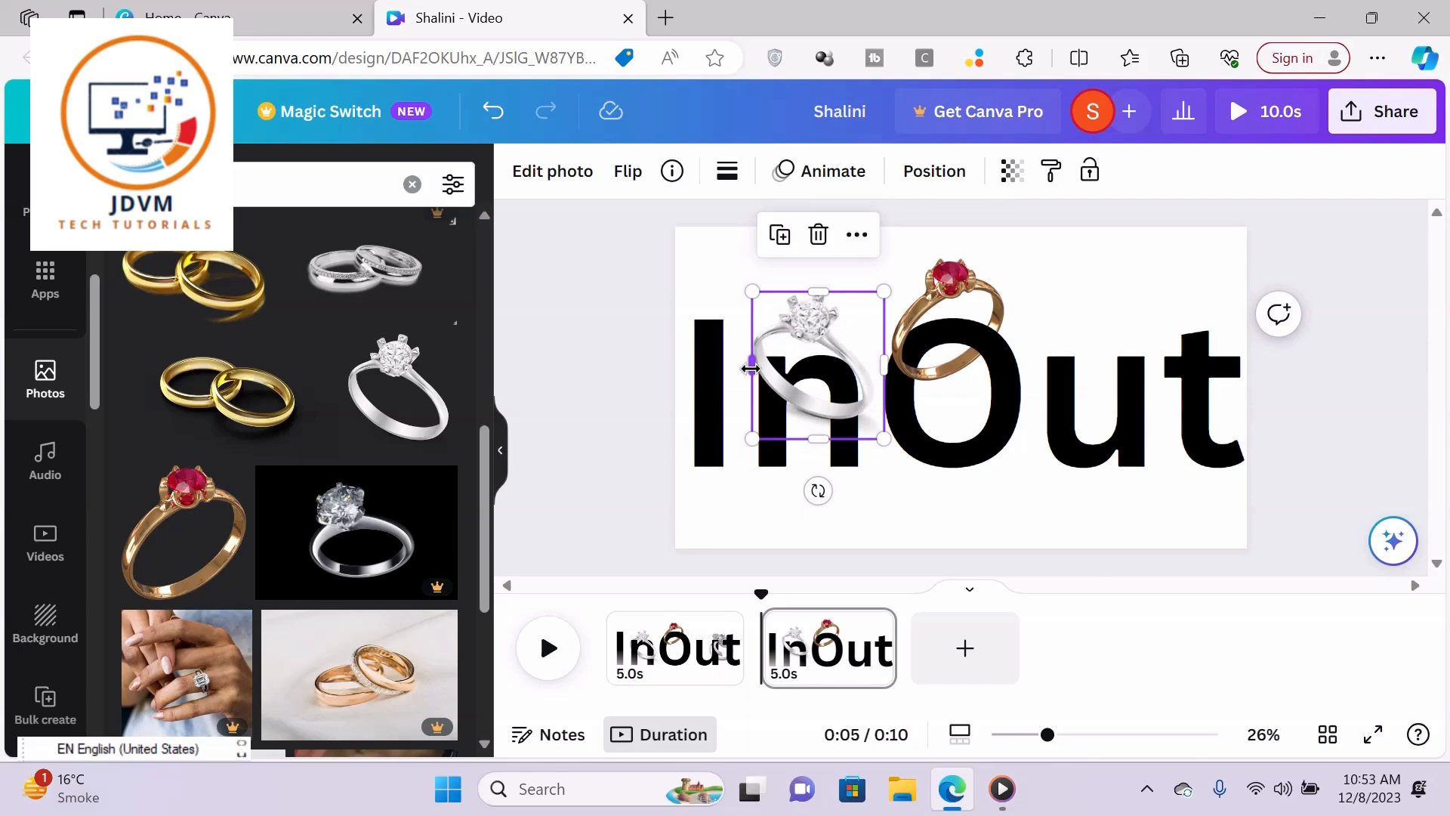
- Crop the copied silver ring from its left side so only its right half overlaps the letter n
left_click_drag(751, 368, 809, 370)
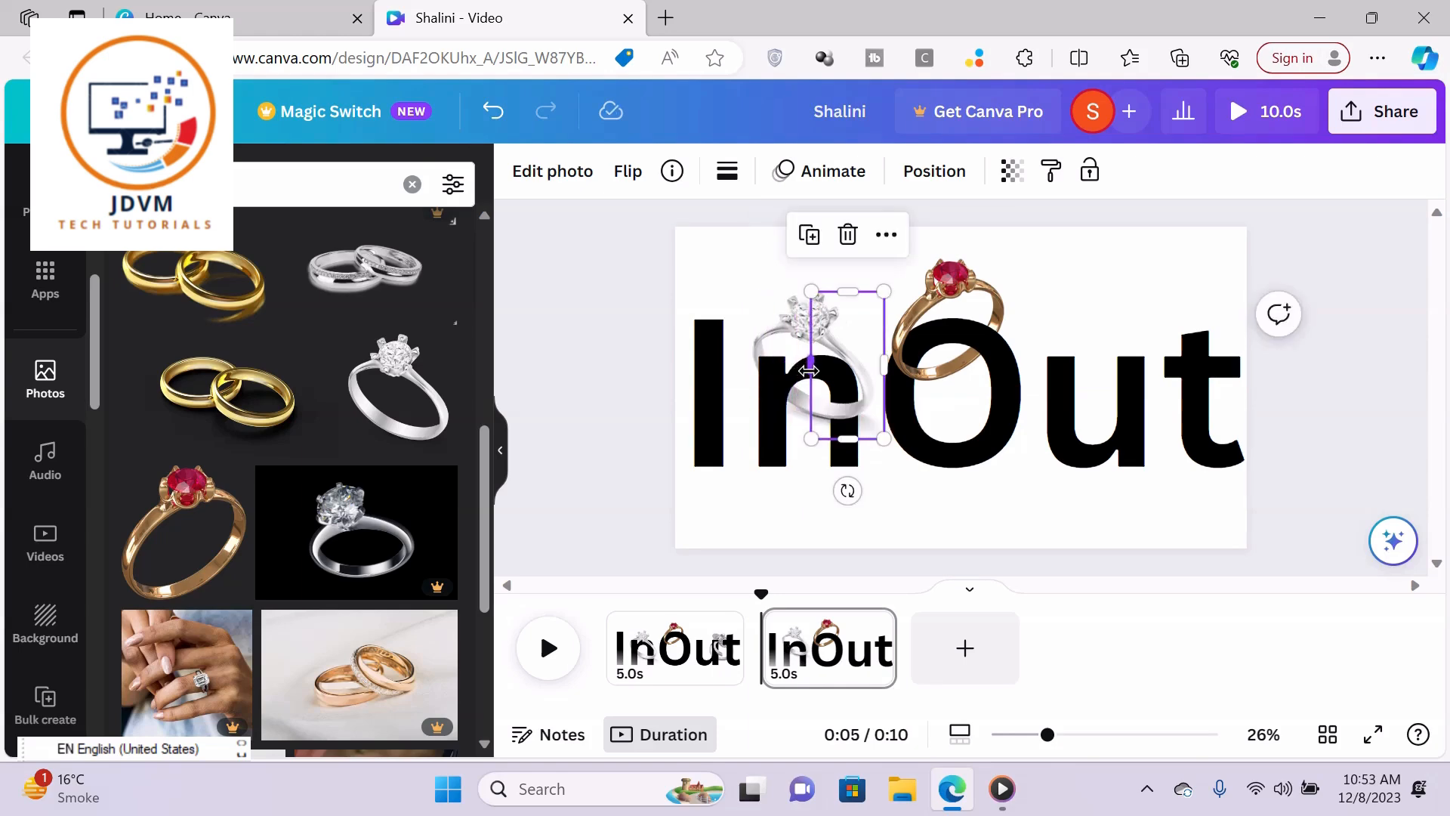
left_click(1187, 312)
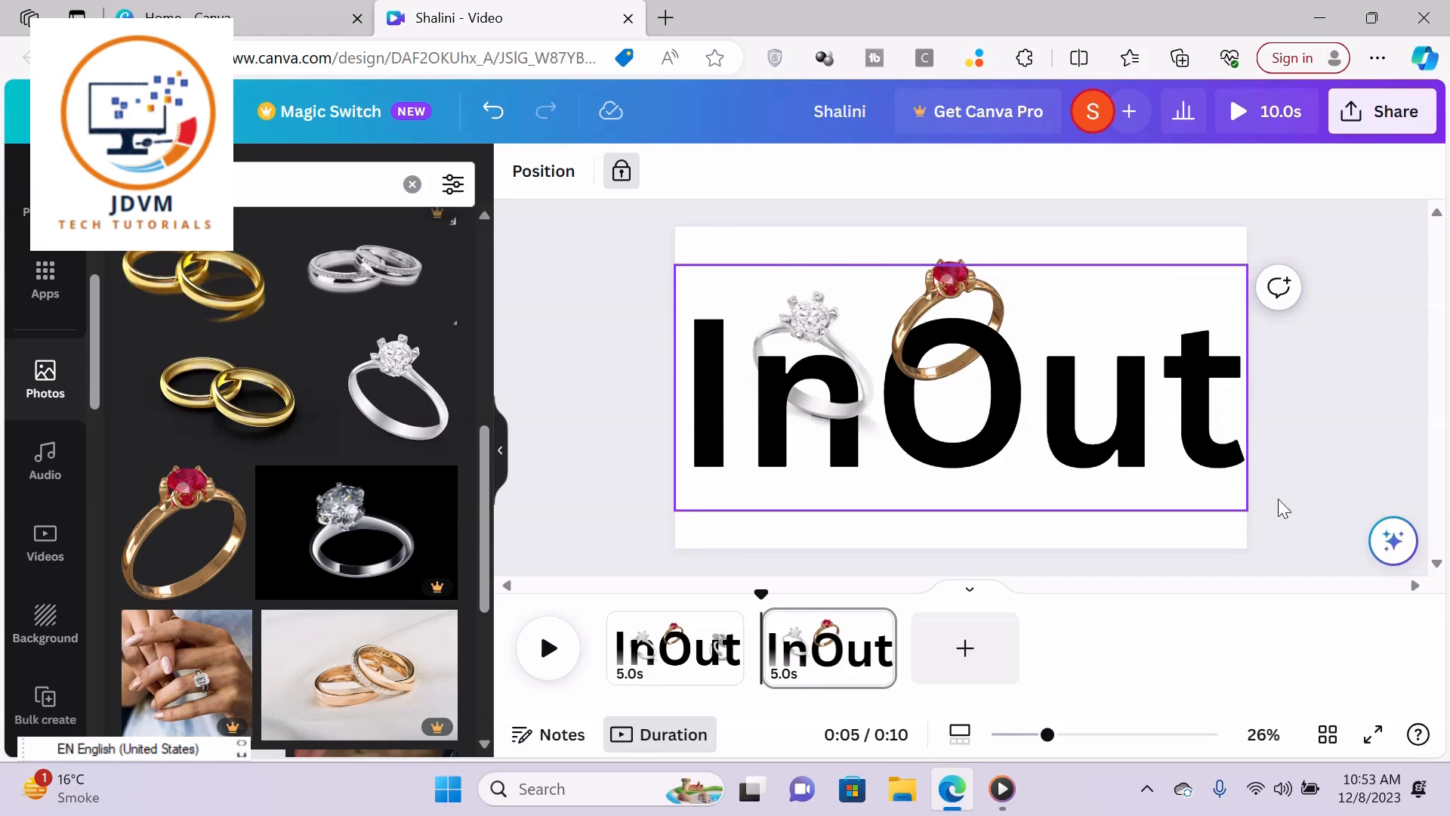
left_click(1149, 791)
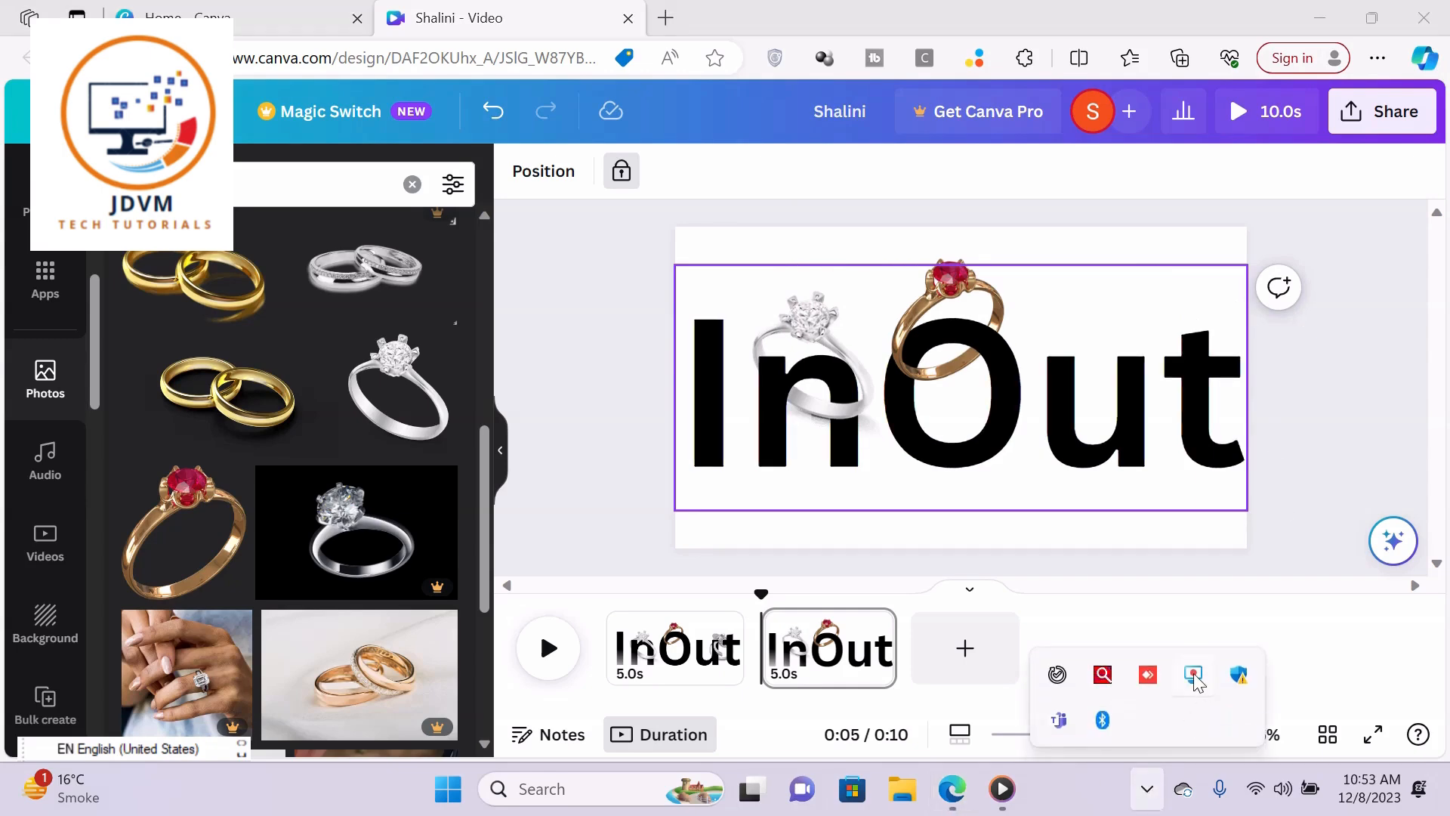
right_click(1193, 676)
left_click(1140, 644)
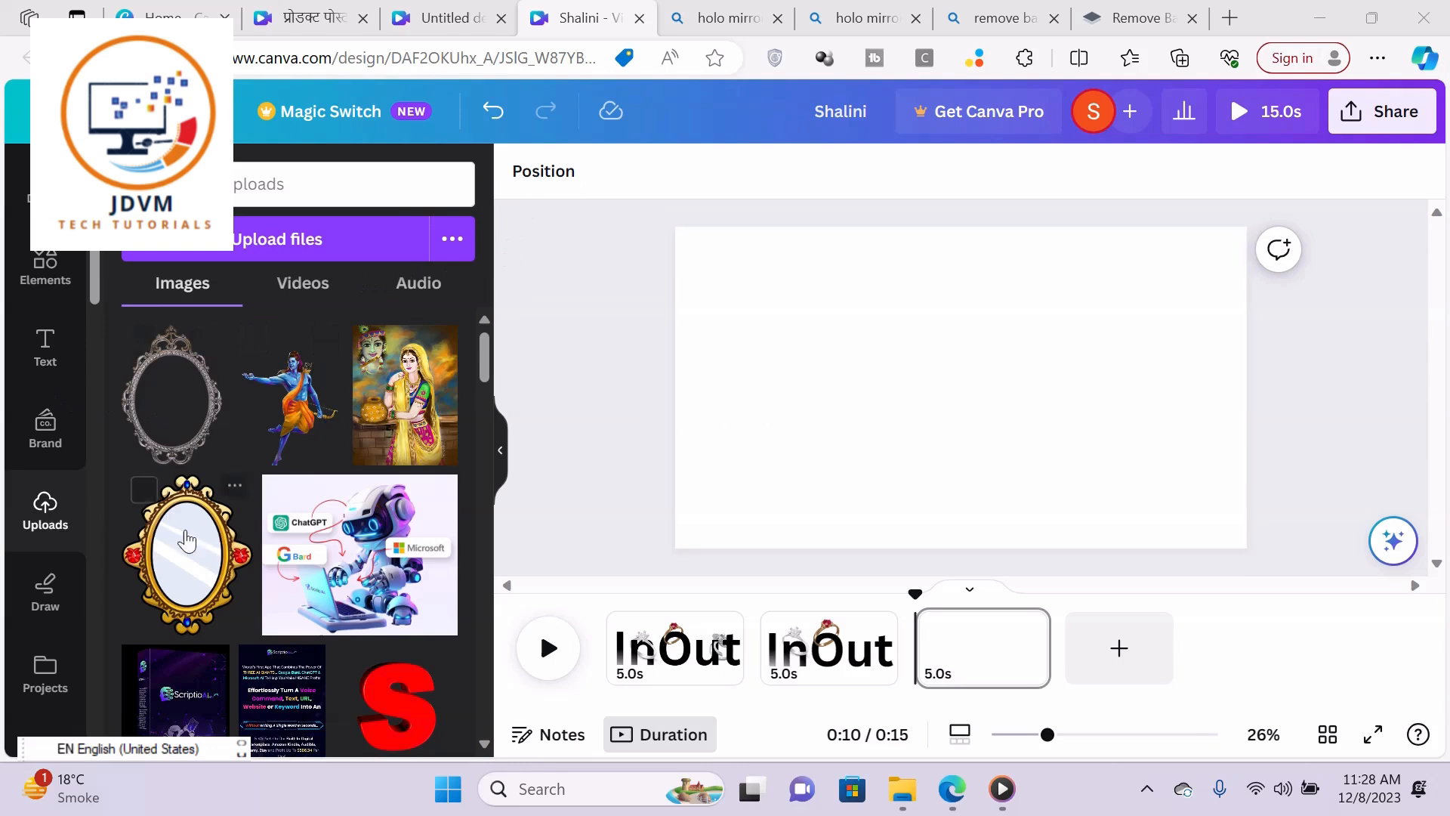
- Add the uploaded silver oval frame to the blank third page and enlarge it to the full page height
left_click(189, 422)
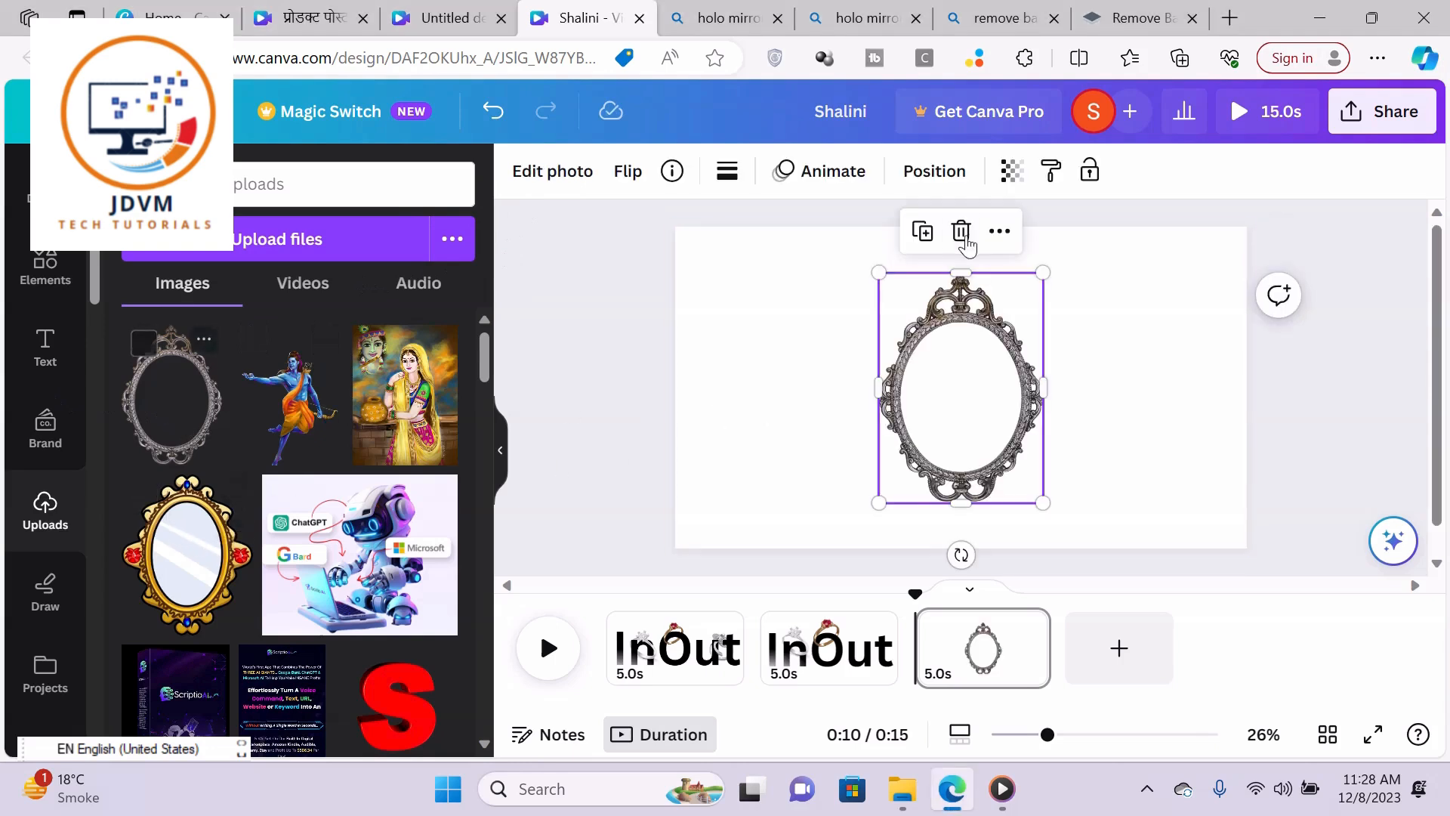
left_click_drag(879, 271, 880, 217)
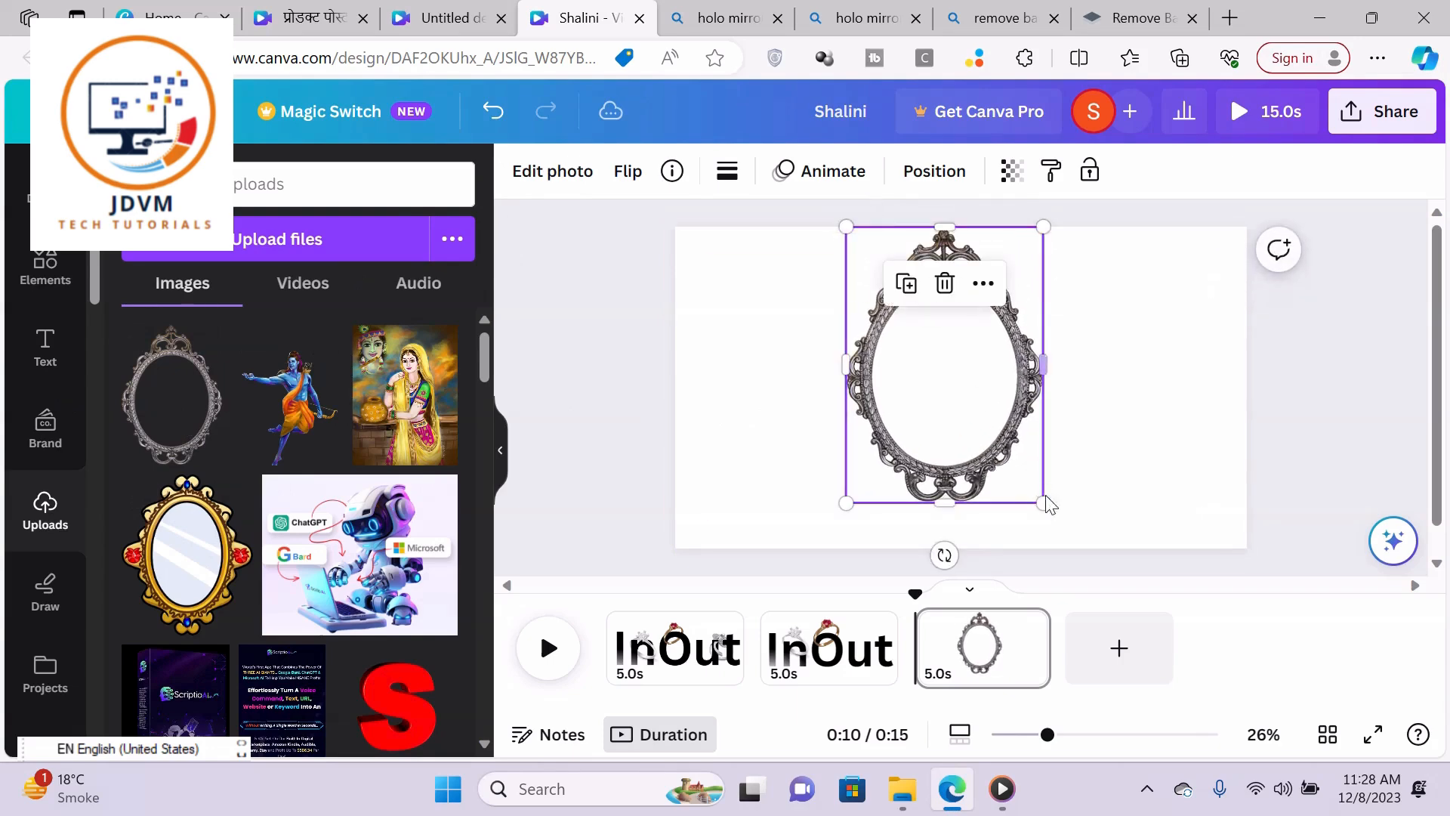
left_click_drag(1048, 506, 1094, 537)
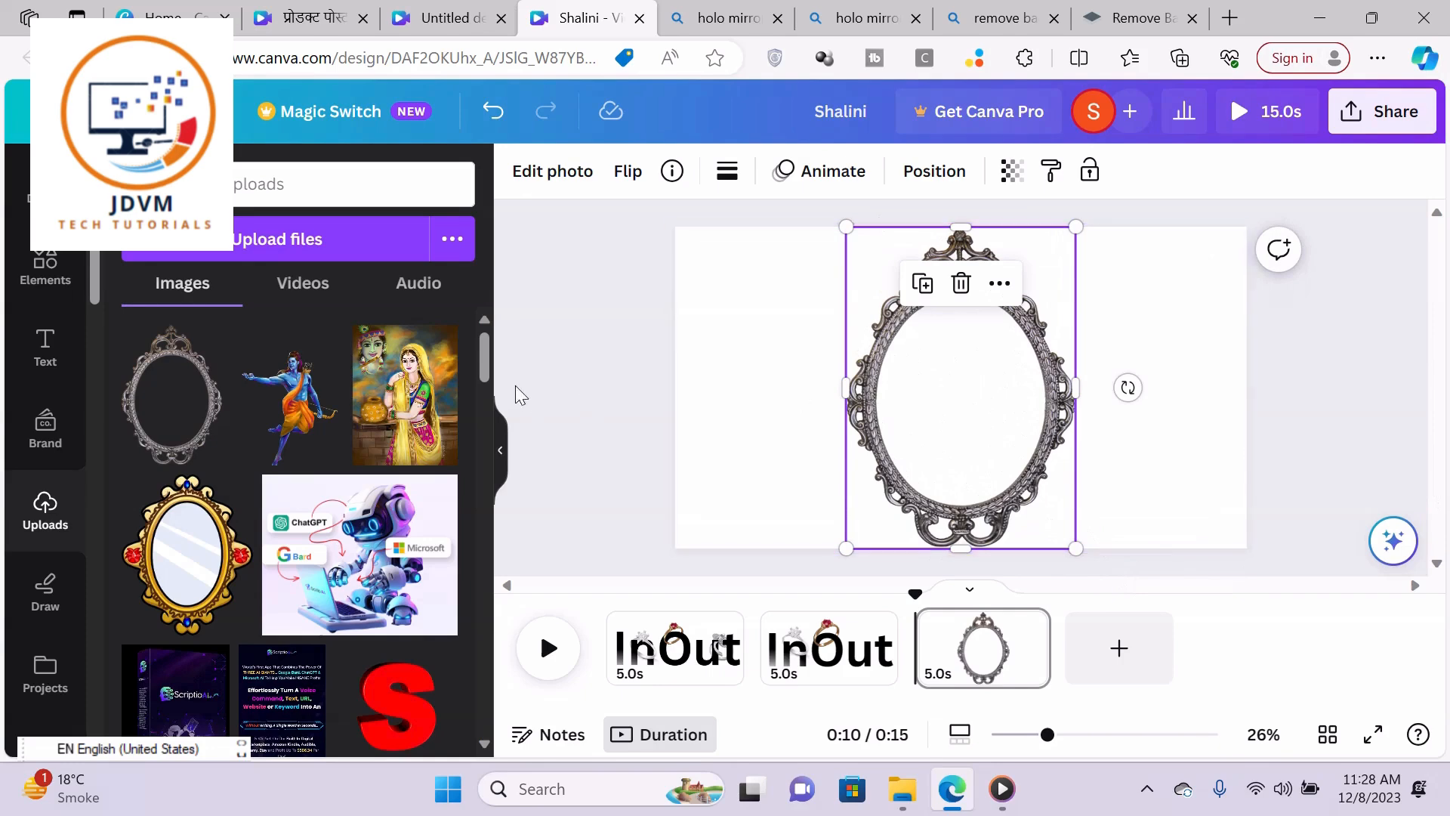
- Add the uploaded blue archer figure, then shrink the oval frame and centre it around the figure
left_click(305, 404)
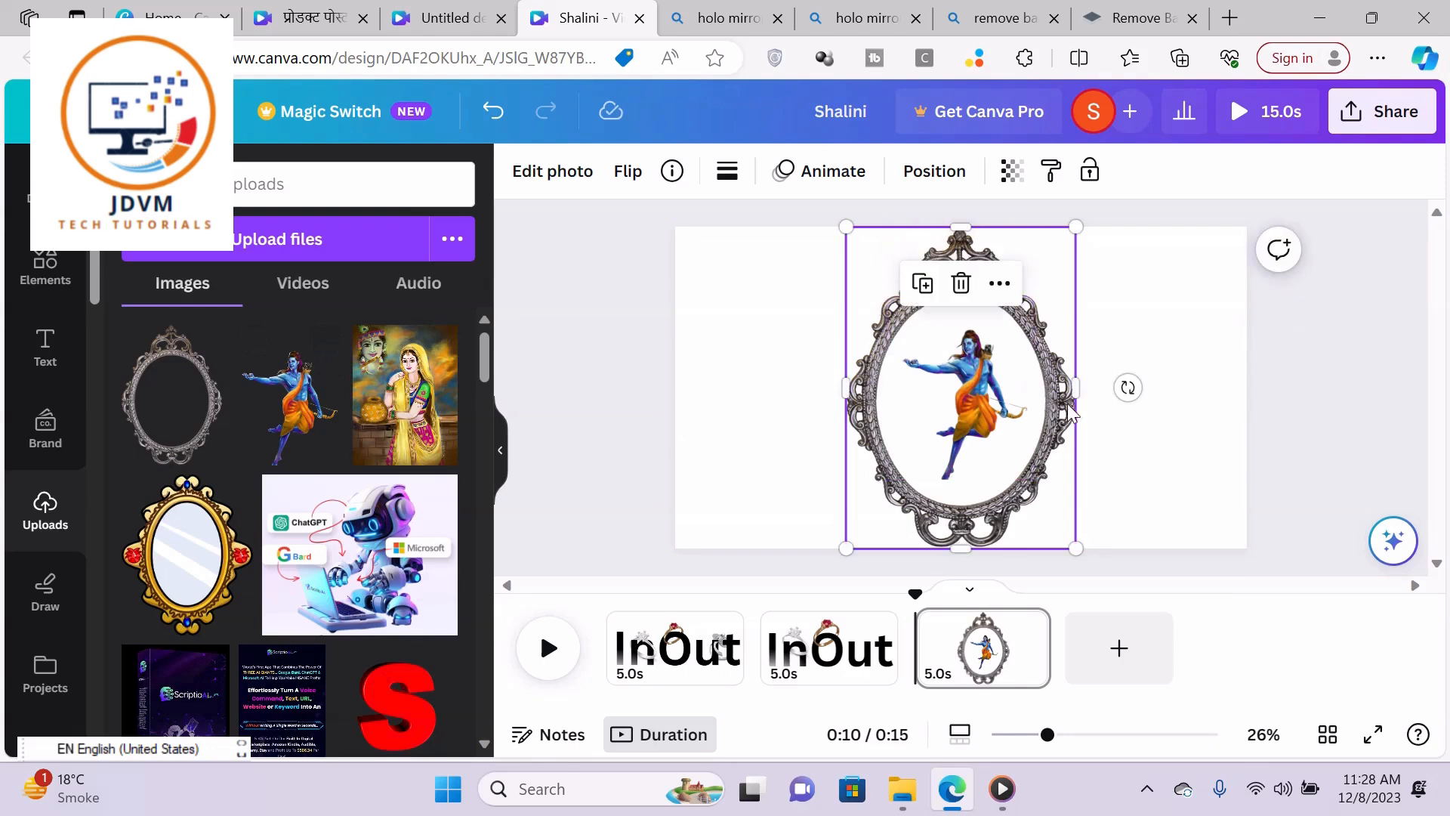
left_click_drag(1075, 227, 1018, 306)
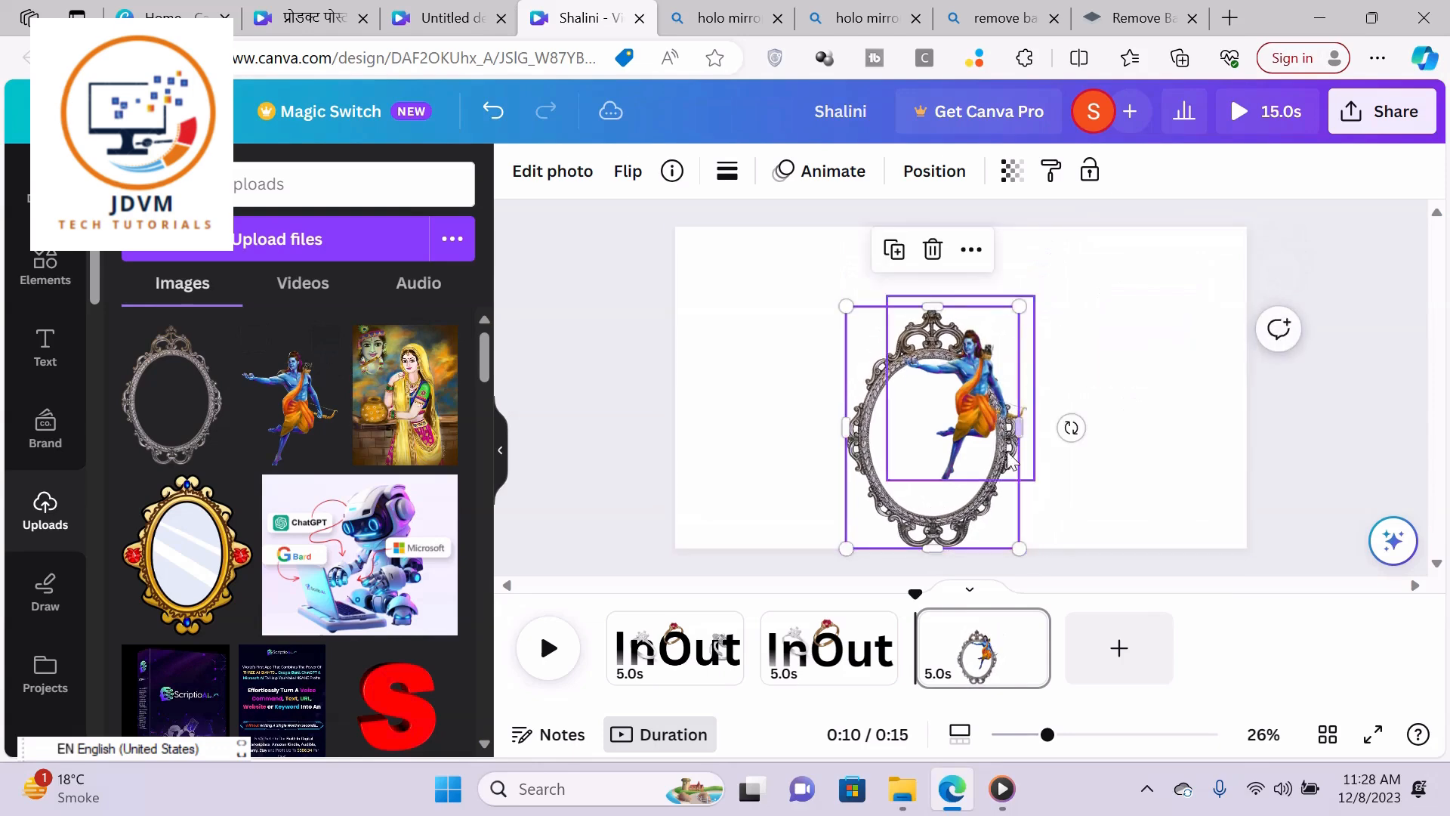
left_click_drag(982, 503, 1012, 462)
- Enlarge the archer figure and position it so its outstretched arm and foot extend beyond the oval frame
left_click(955, 405)
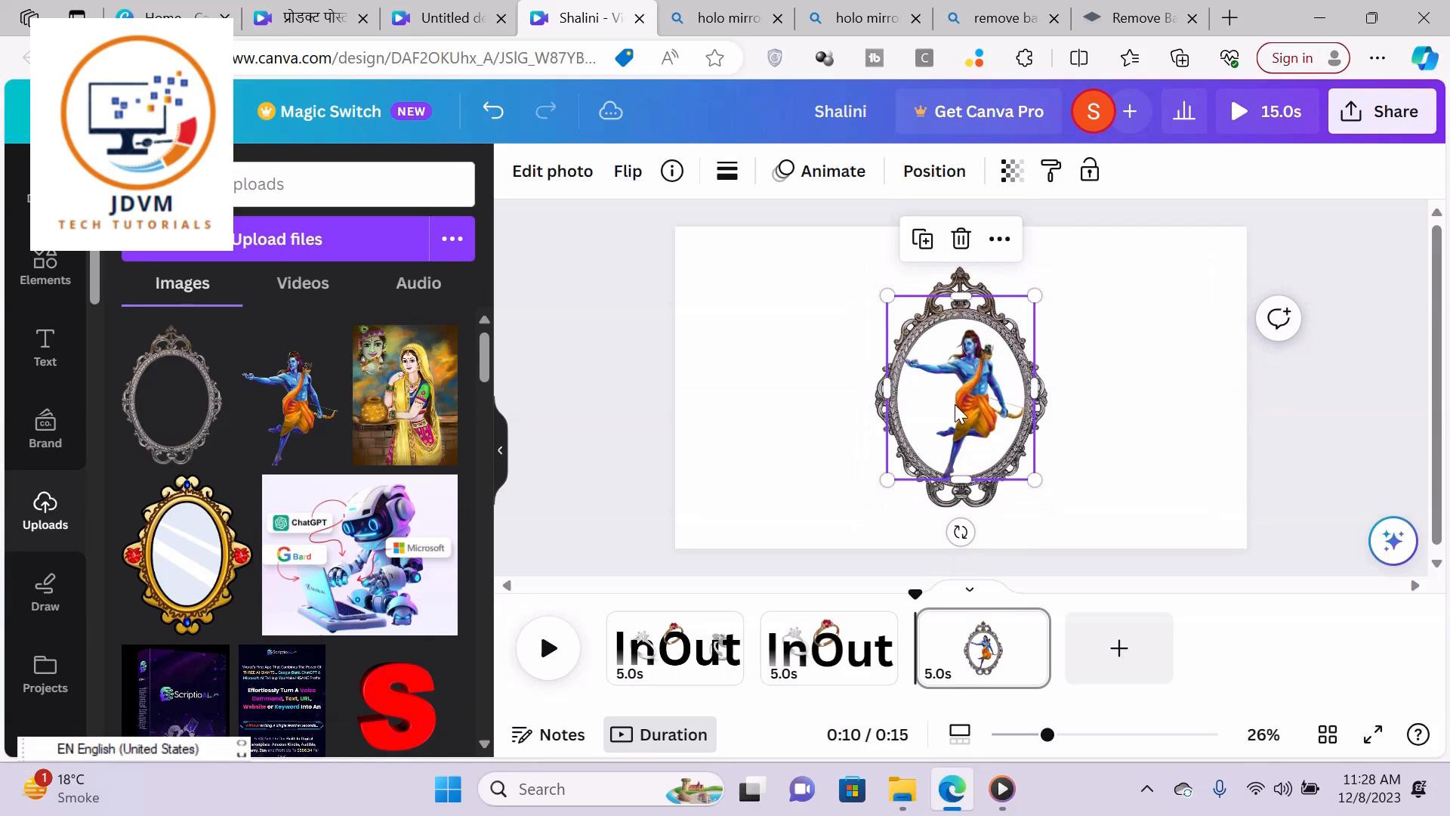
left_click_drag(882, 481, 839, 557)
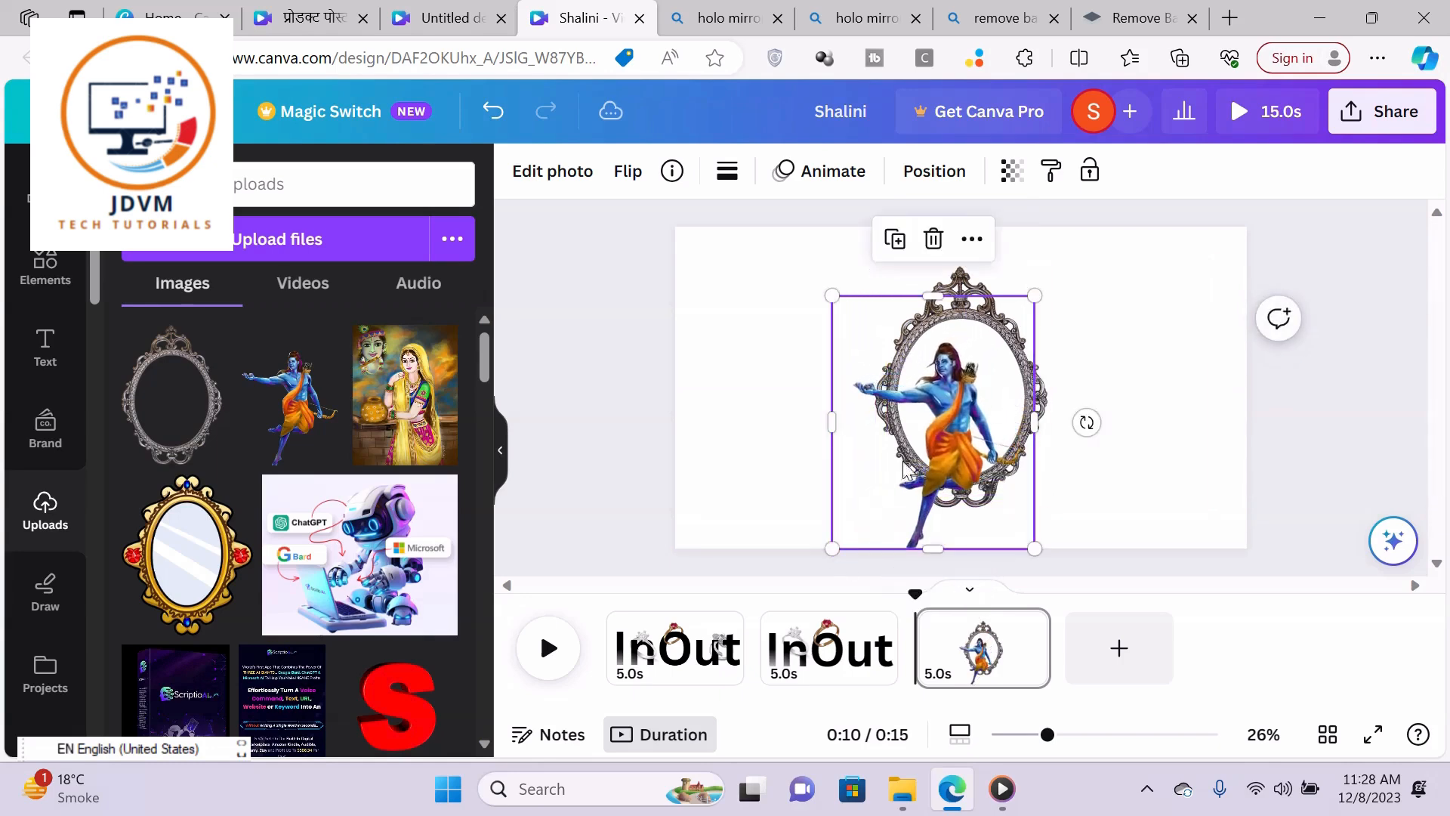
mouse_move(954, 450)
left_mouse_down()
mouse_move(997, 351)
mouse_move(969, 396)
mouse_move(972, 428)
left_mouse_up()
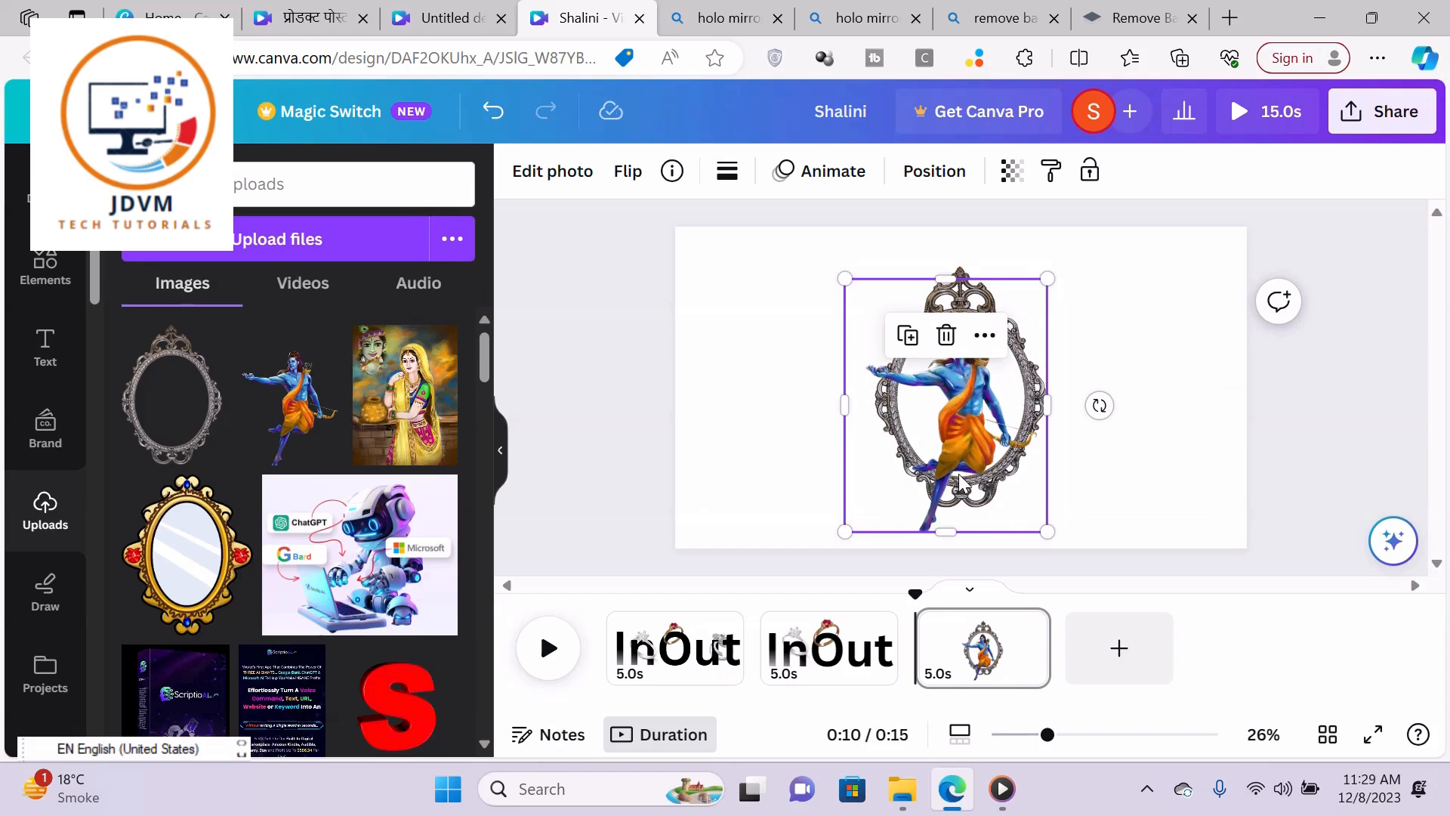
left_click(783, 392)
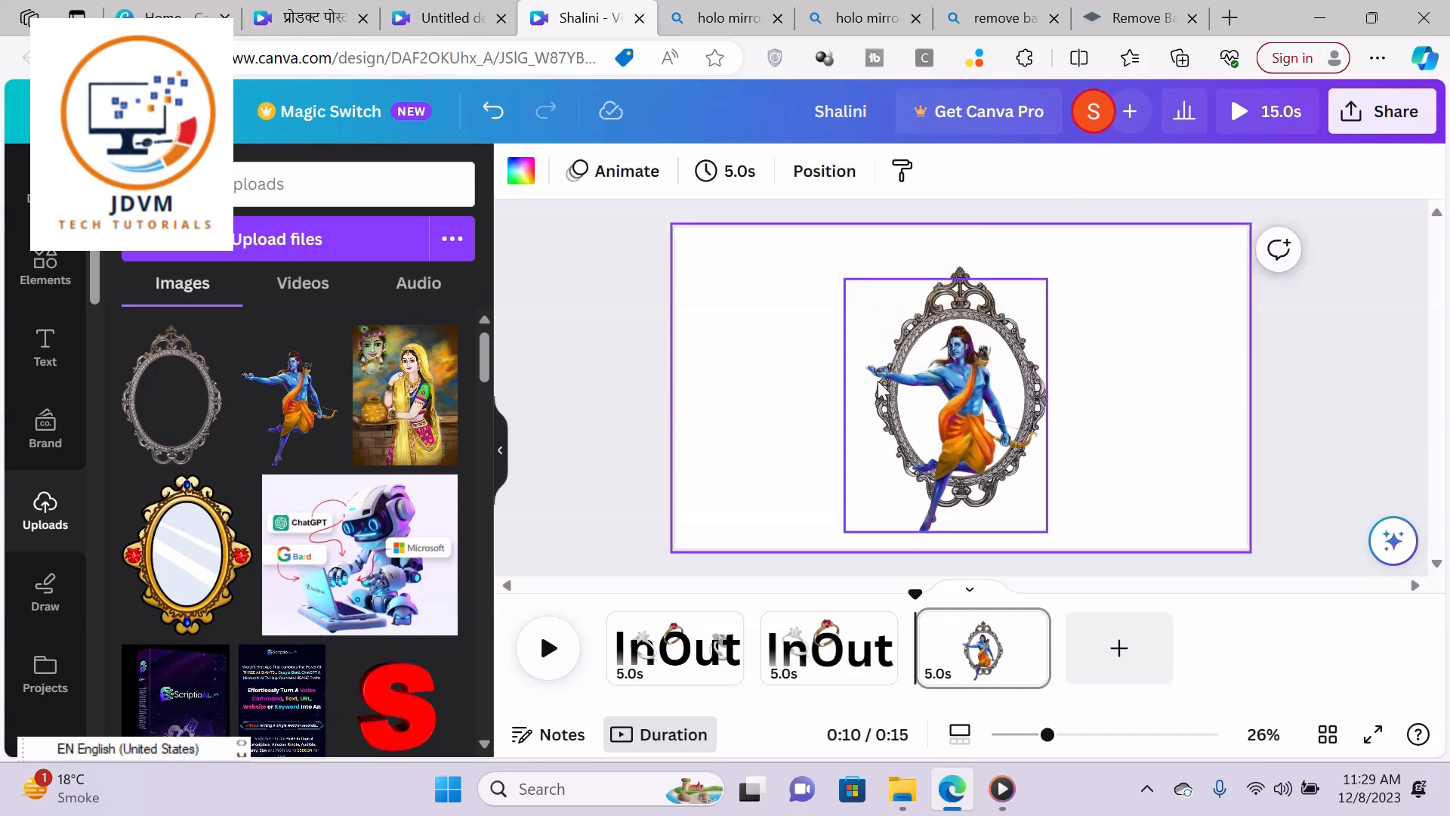
- Send the archer figure to the back behind the oval frame
right_click(959, 373)
mouse_move(970, 372)
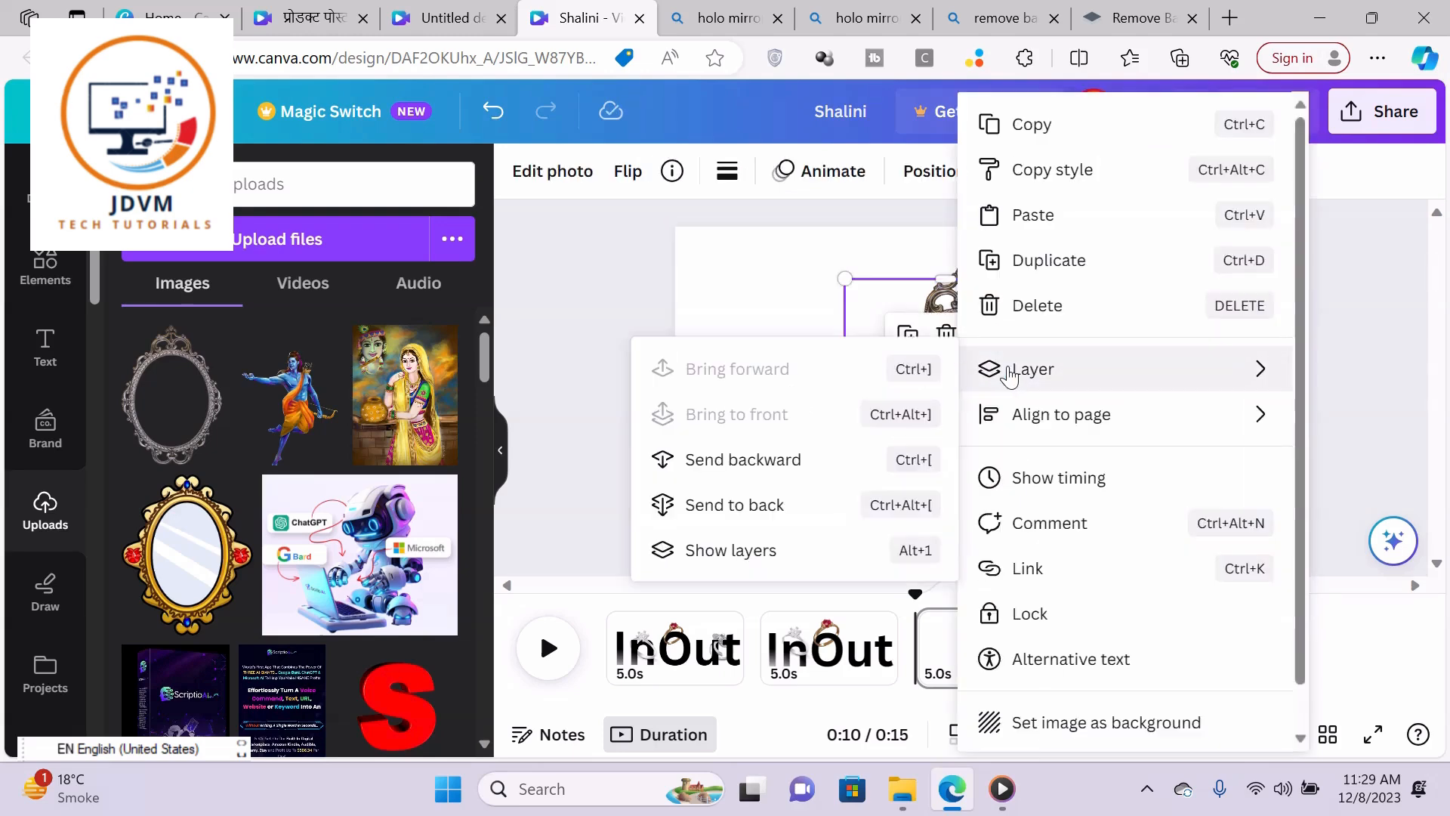
left_click(770, 507)
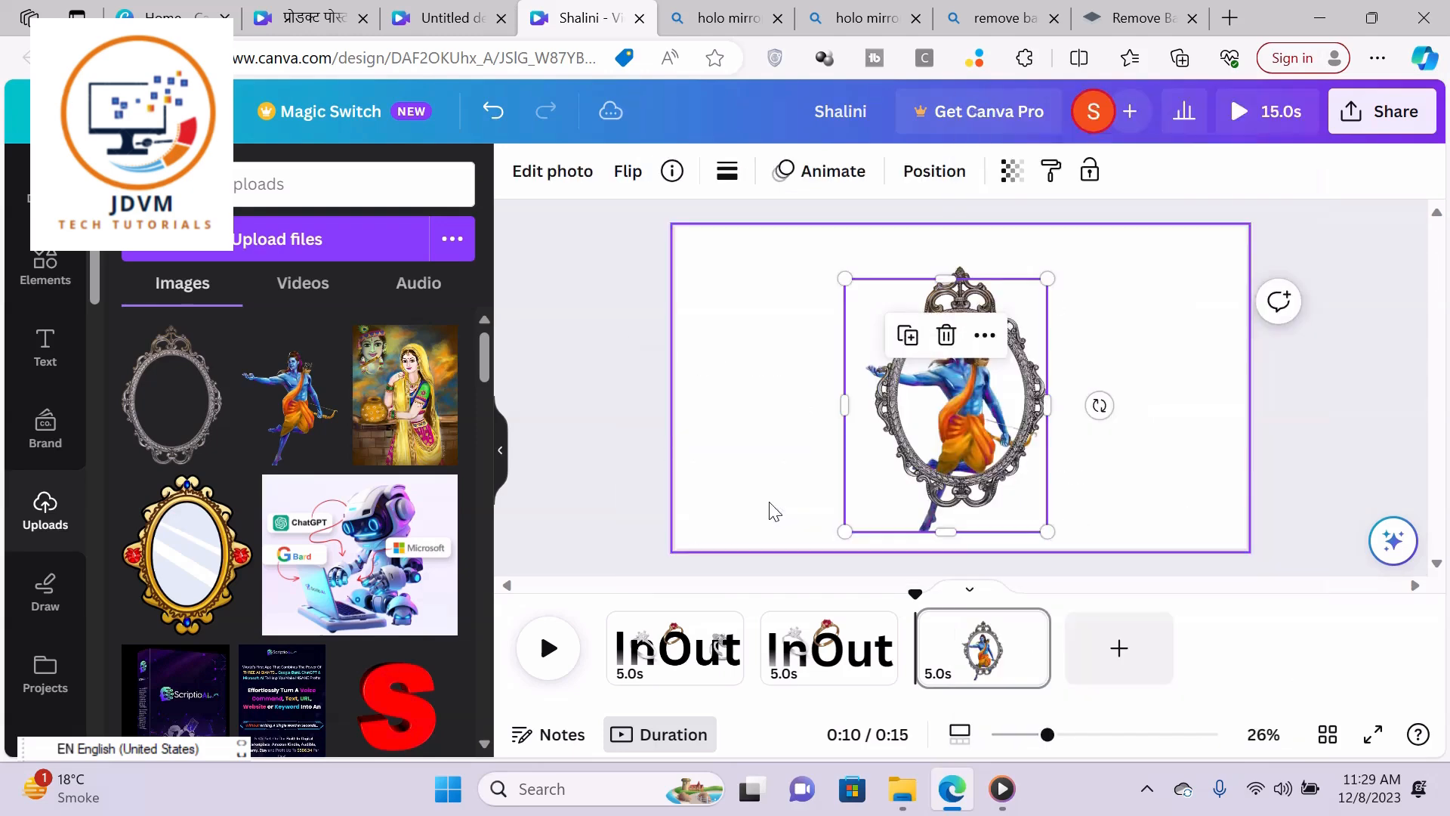
left_click(1143, 378)
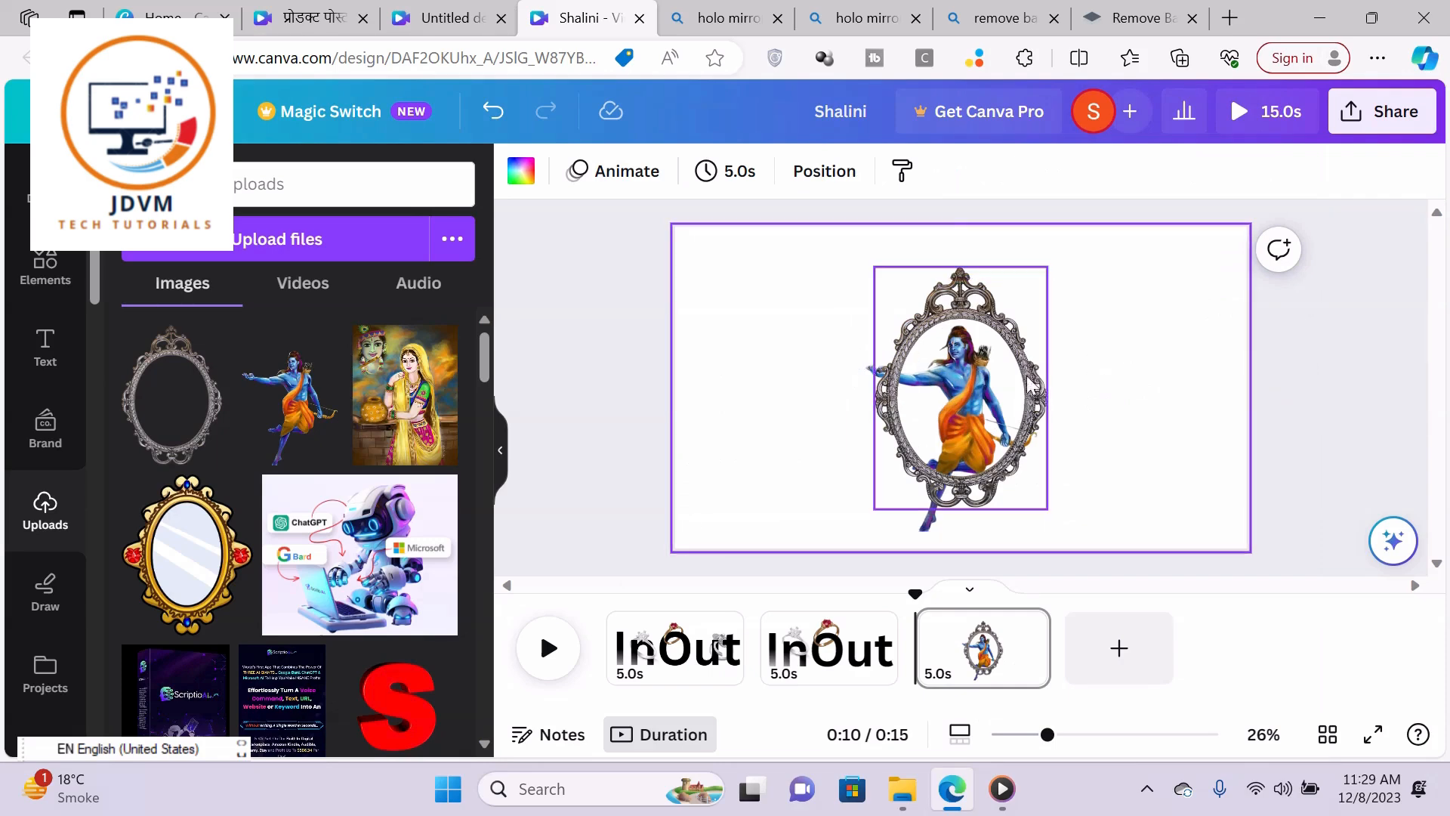
- Lock the oval frame in place without keeping a duplicate of it
left_click(949, 383)
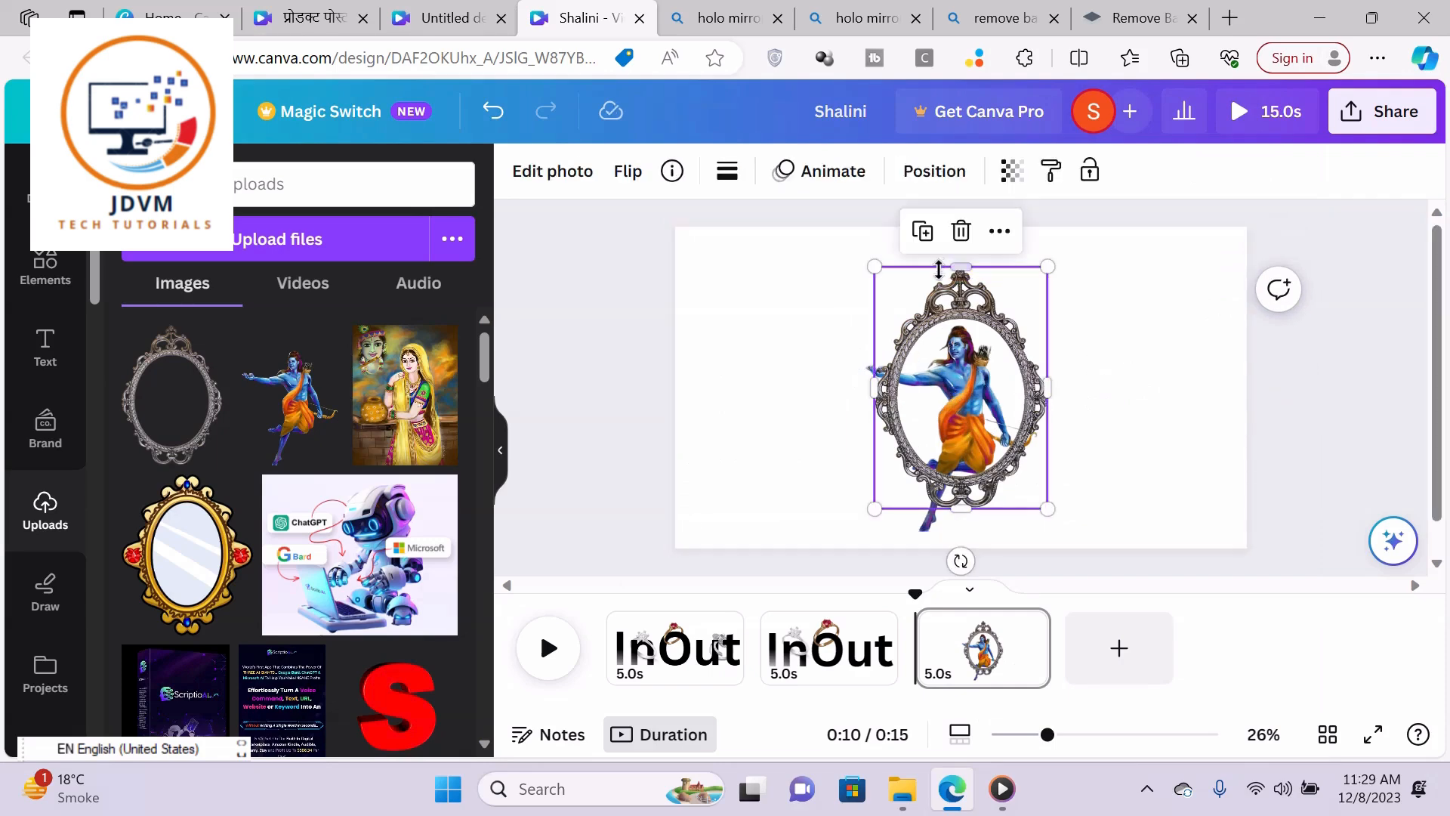
left_click(925, 234)
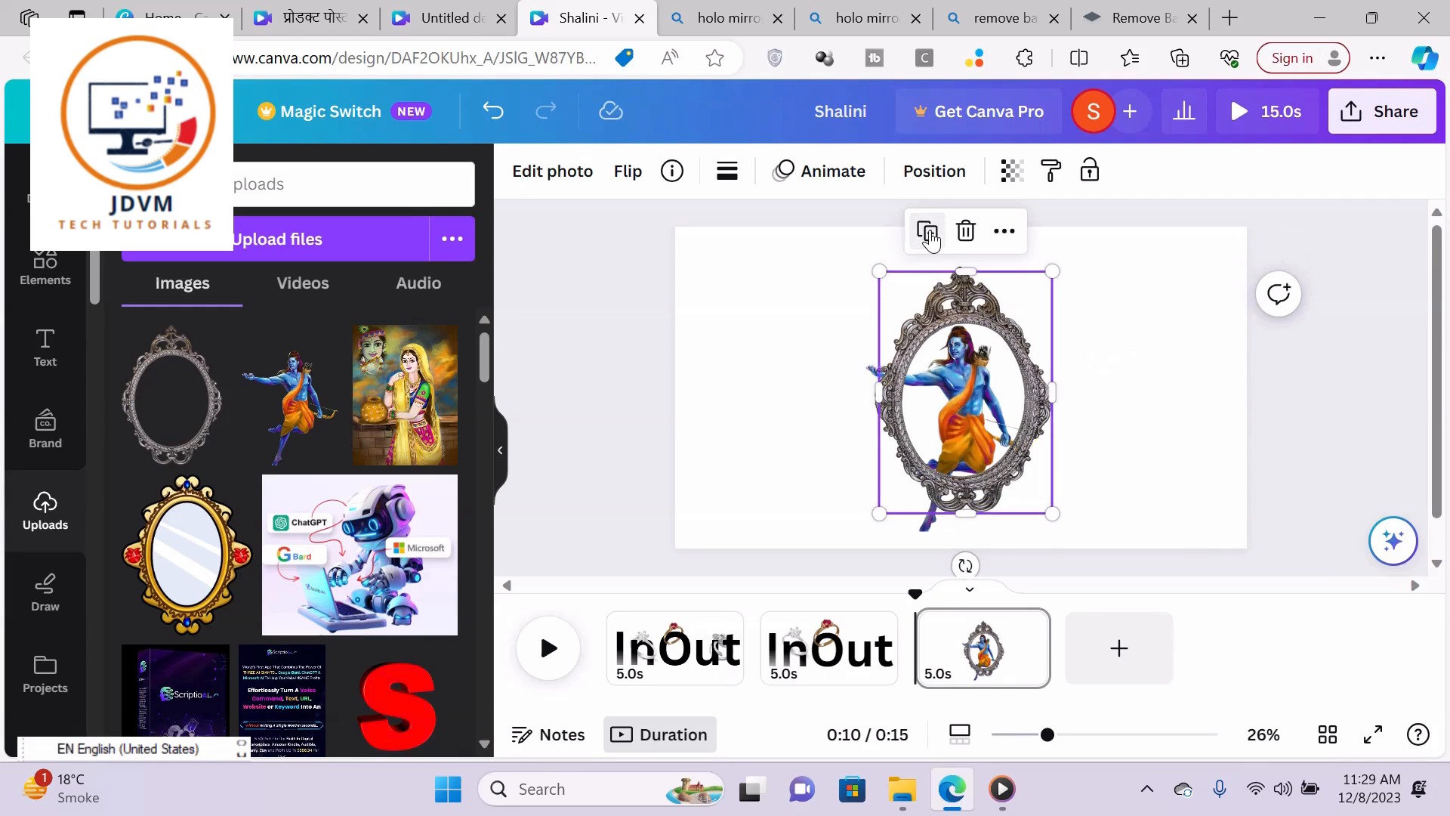
key("ctrl+z")
left_click(926, 273)
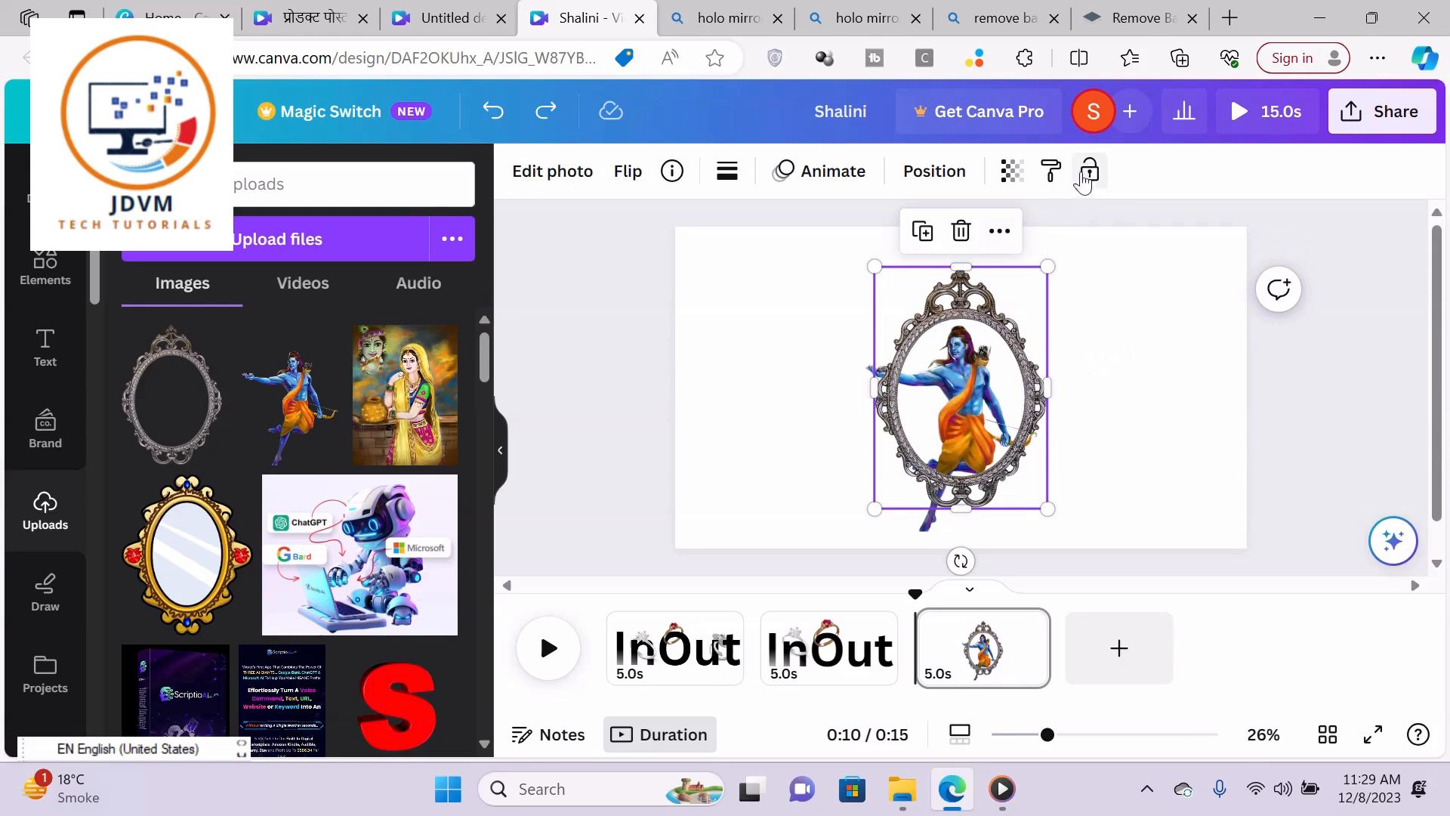
left_click(1088, 173)
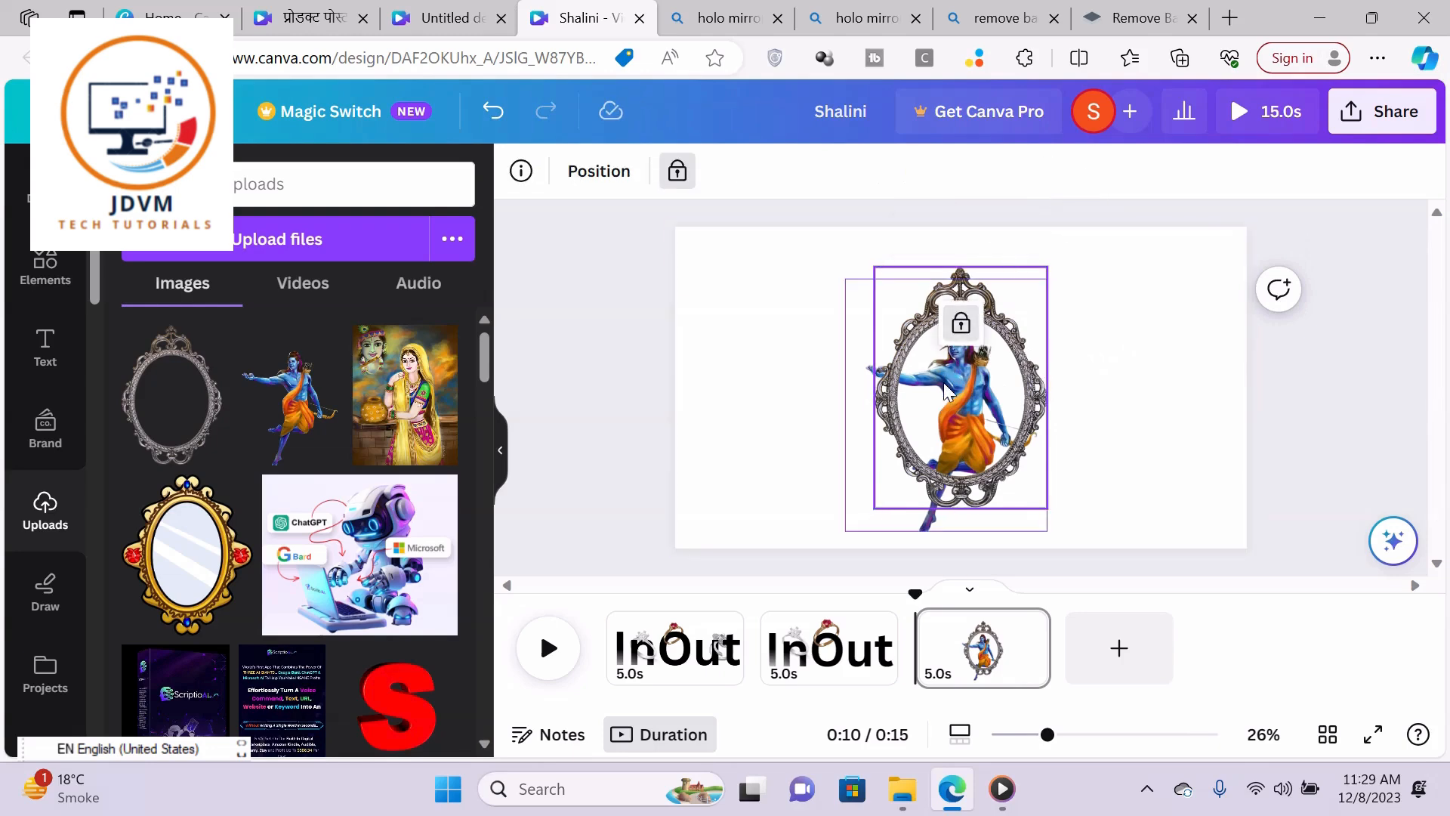
- Duplicate the archer figure and align the copy exactly over the original
left_click(949, 404)
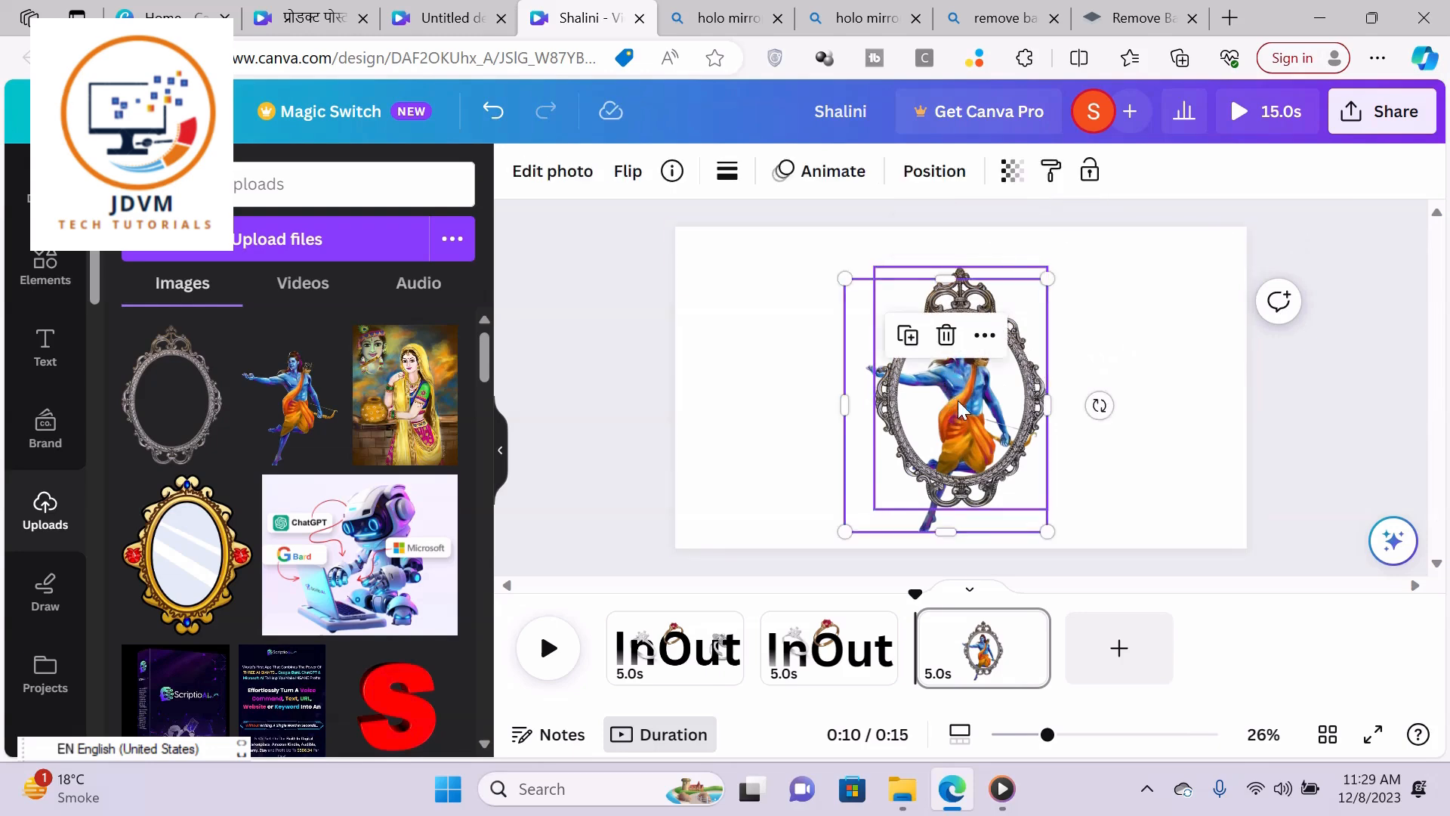
left_click(908, 343)
left_click(1106, 349)
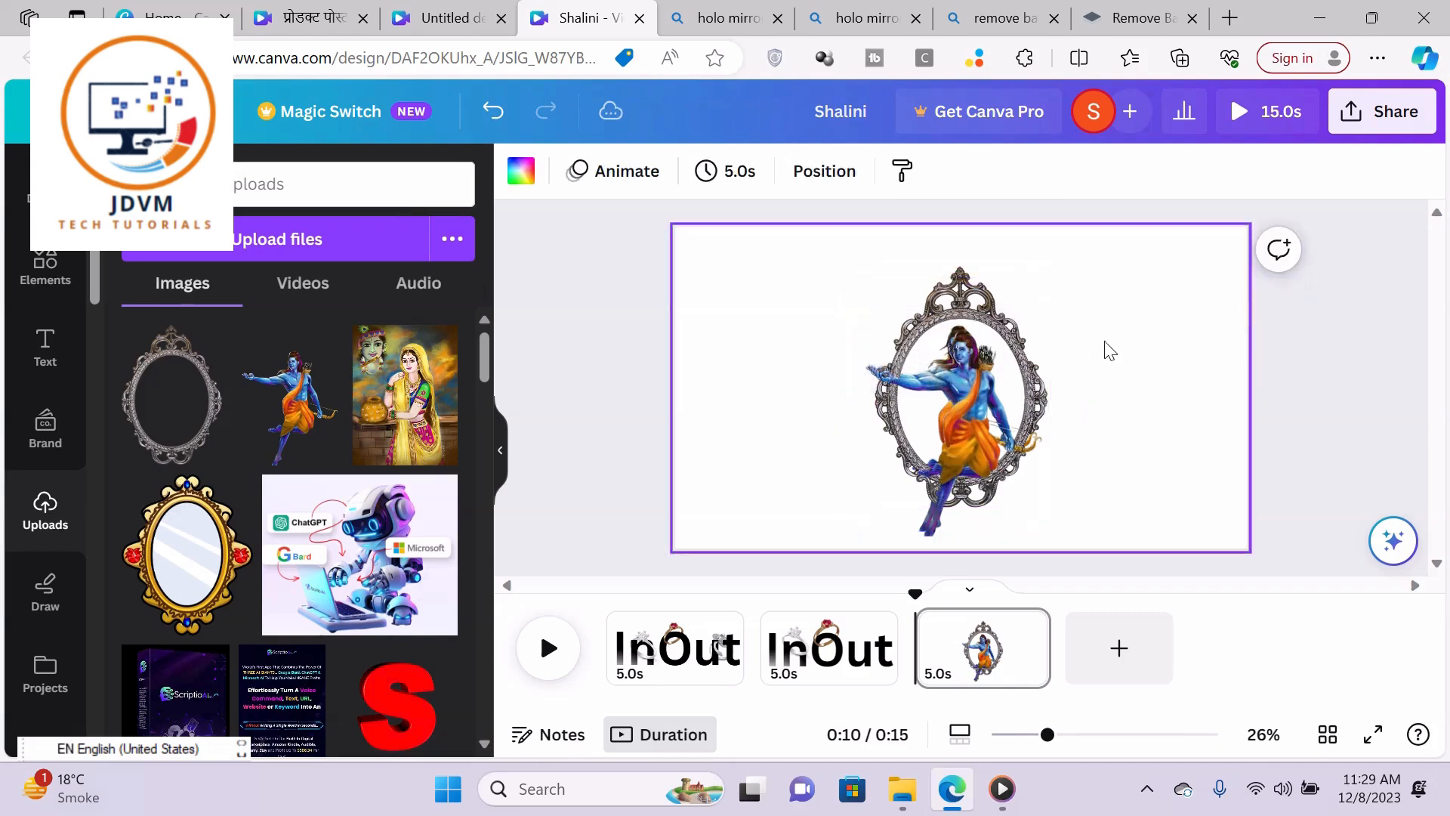
left_click(961, 404)
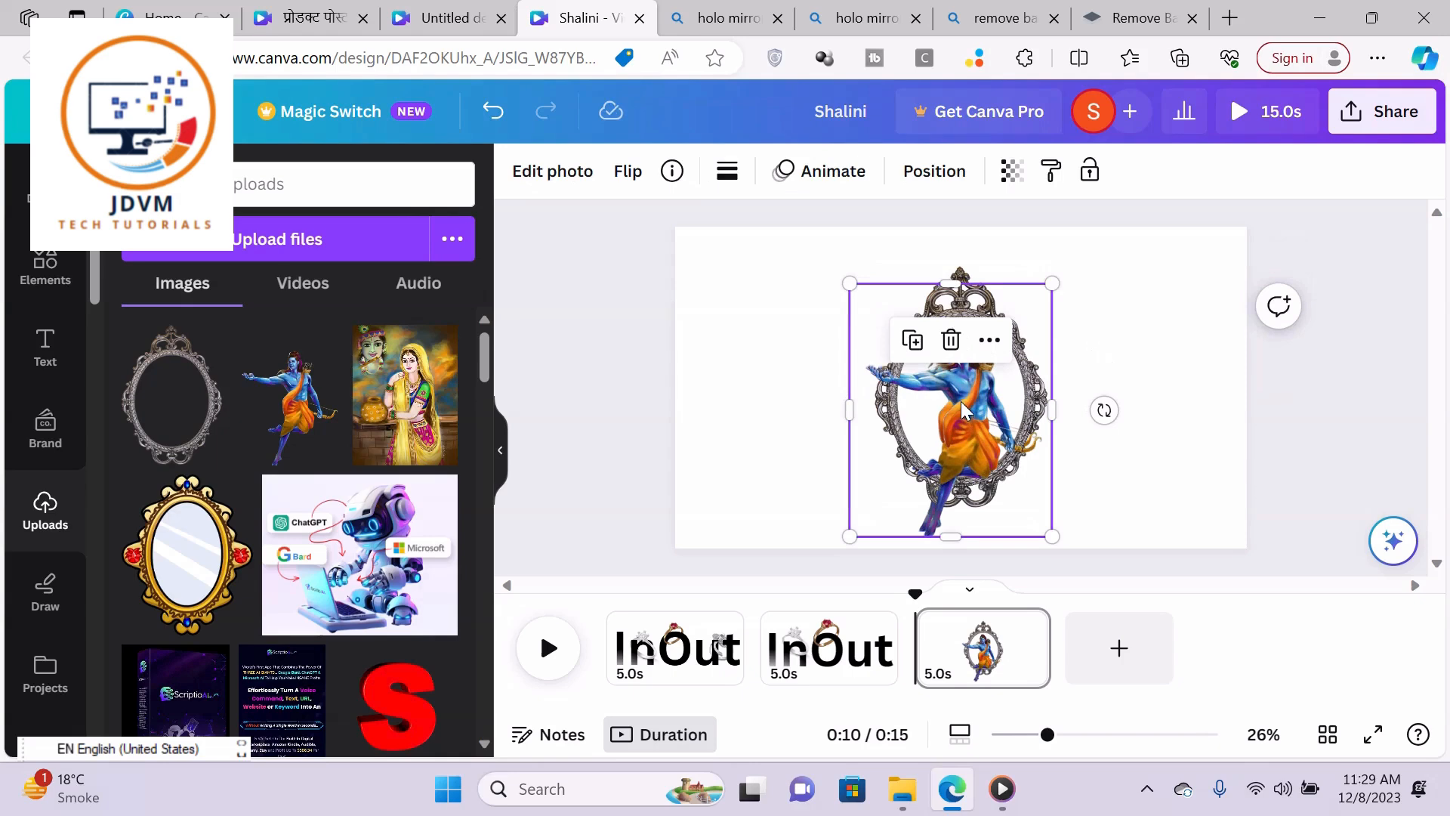
left_click_drag(960, 404, 954, 398)
left_click(1154, 363)
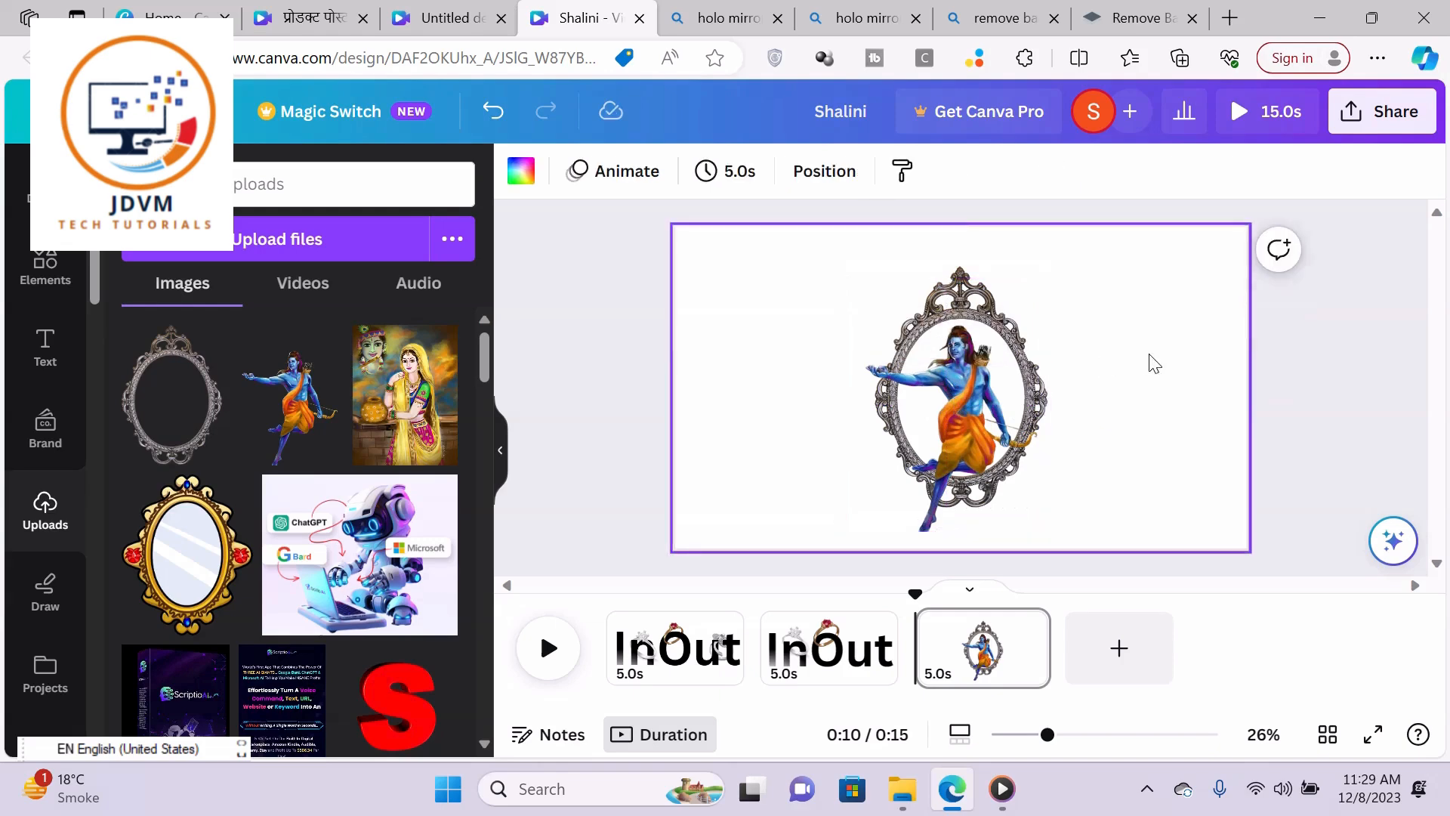
- Try cropping the copied archer figure from its upper edge down to the waist, and undo the crop
left_click(962, 391)
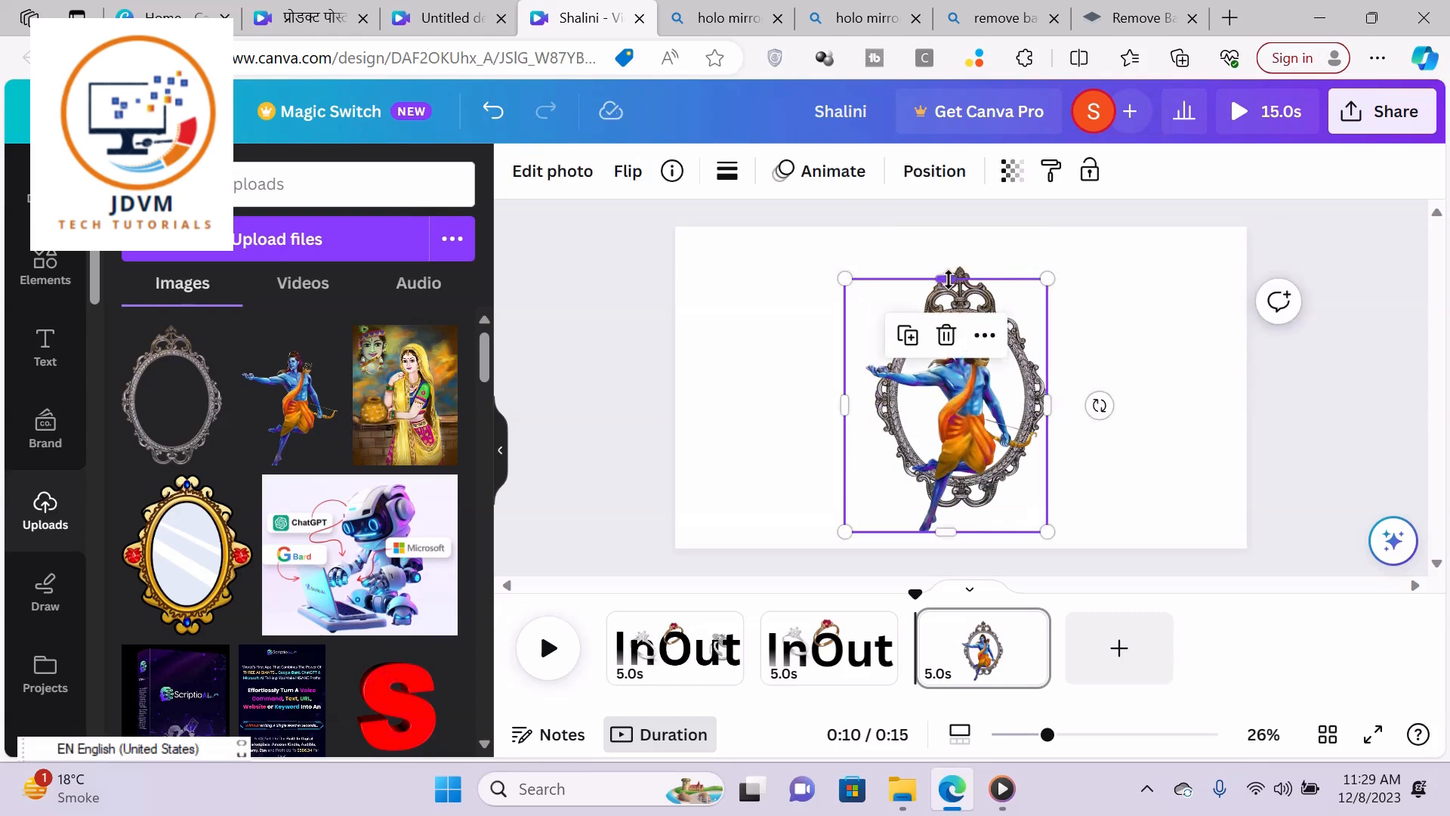
left_click_drag(949, 280, 949, 403)
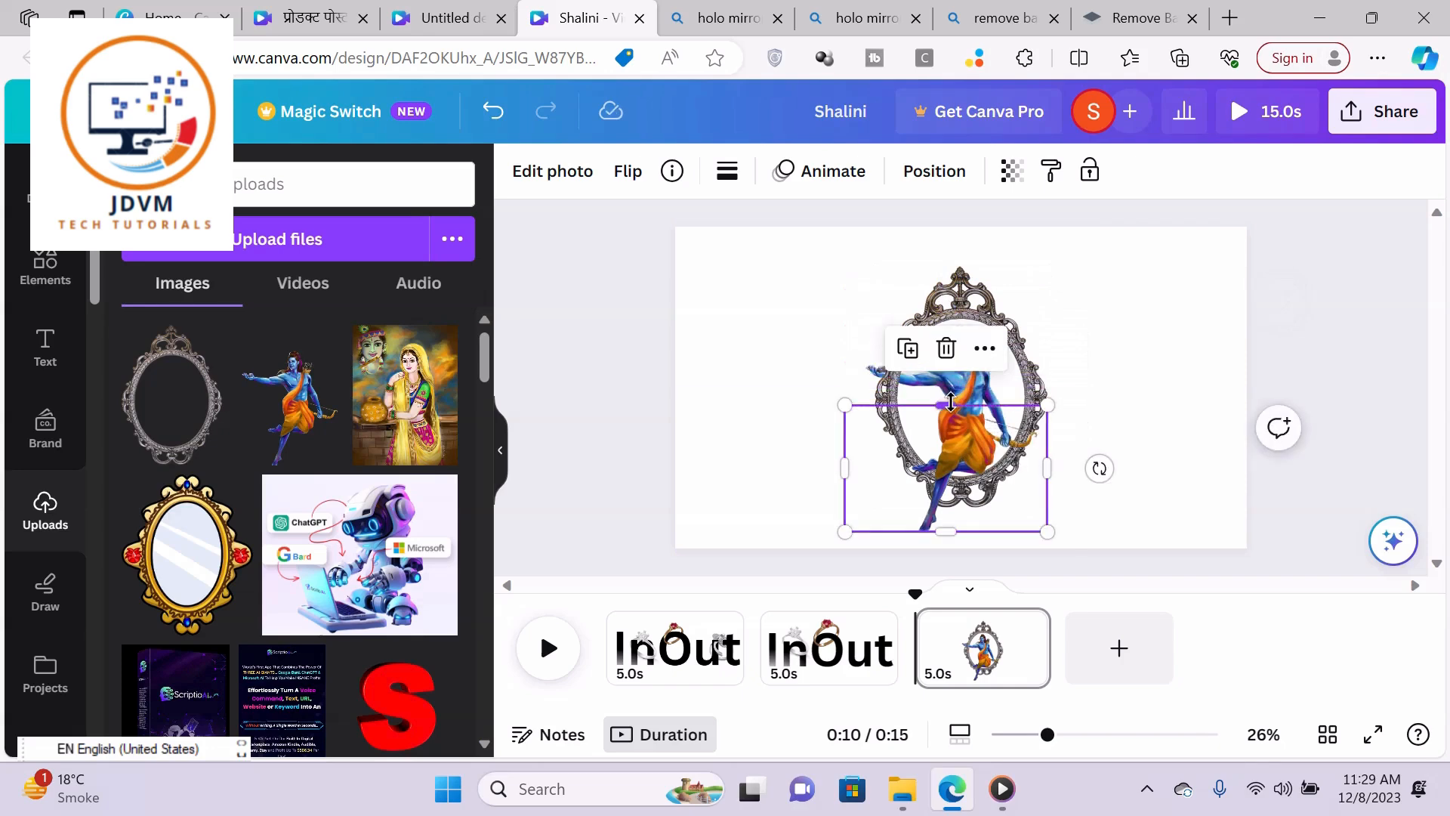
left_click(1128, 365)
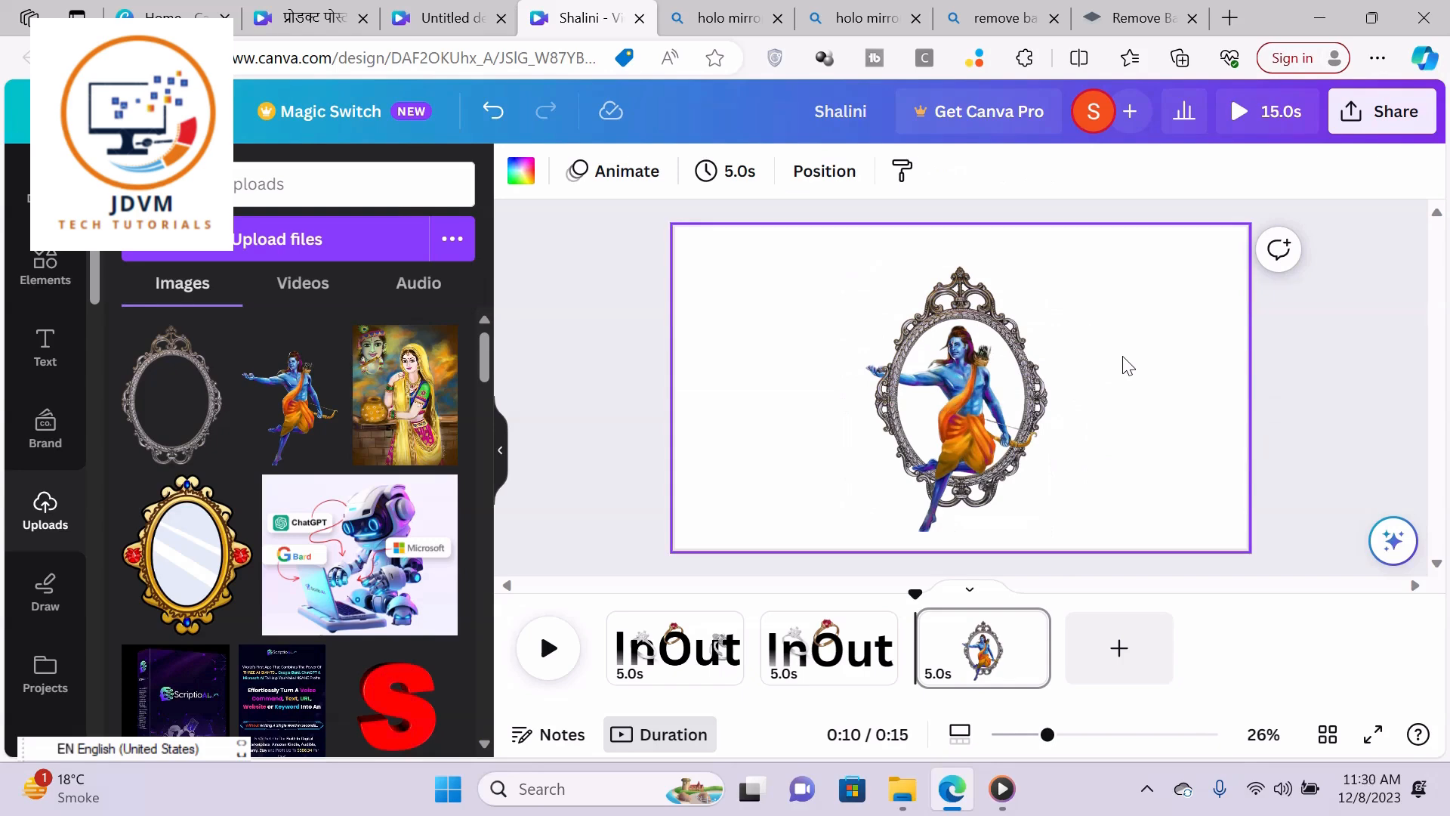
key("ctrl+z")
- Crop the copied archer figure from its lower edge up to the waist so only its upper half overlaps the frame
left_click(1016, 378)
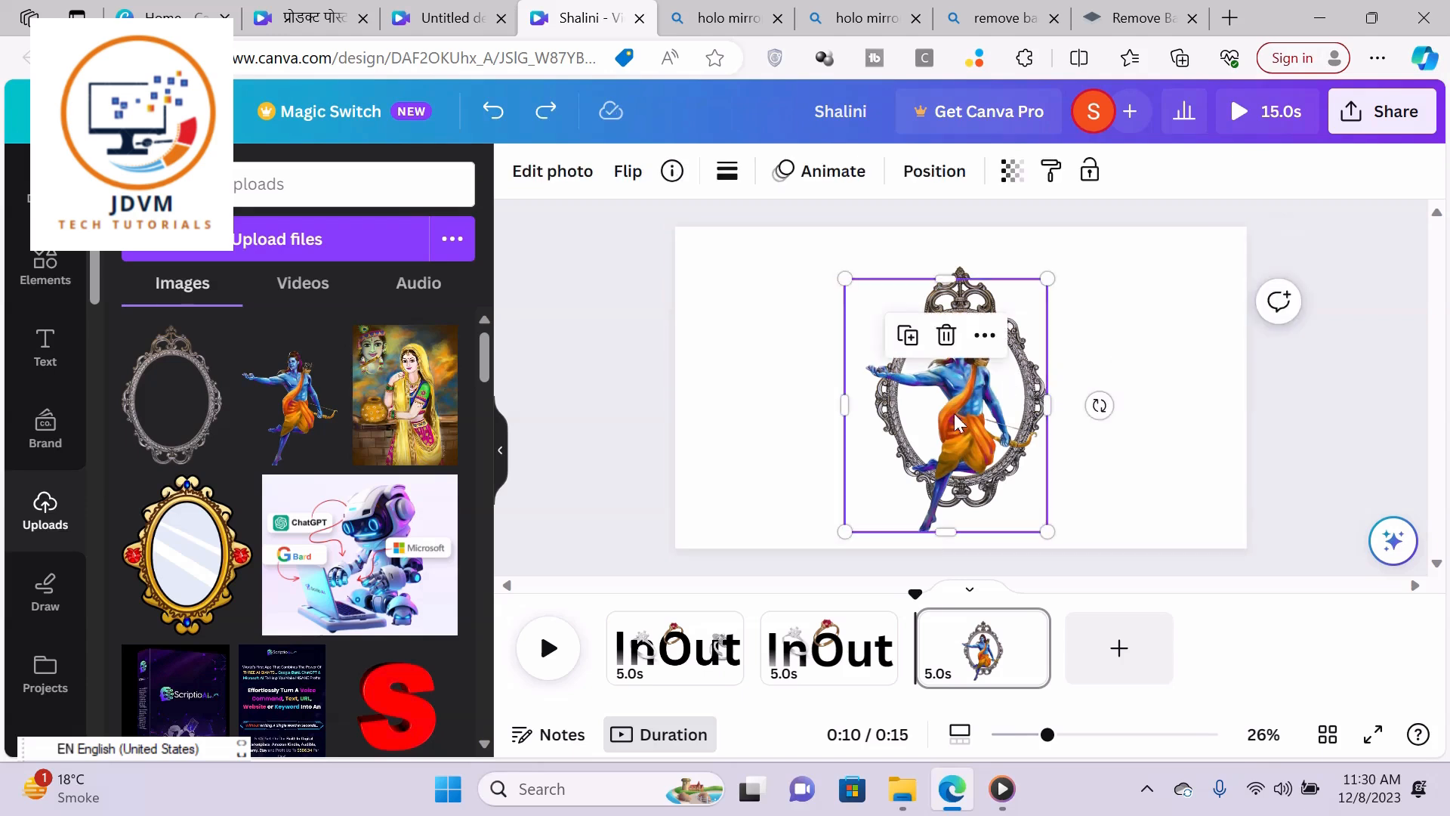
left_click_drag(953, 531, 949, 408)
left_click(1196, 410)
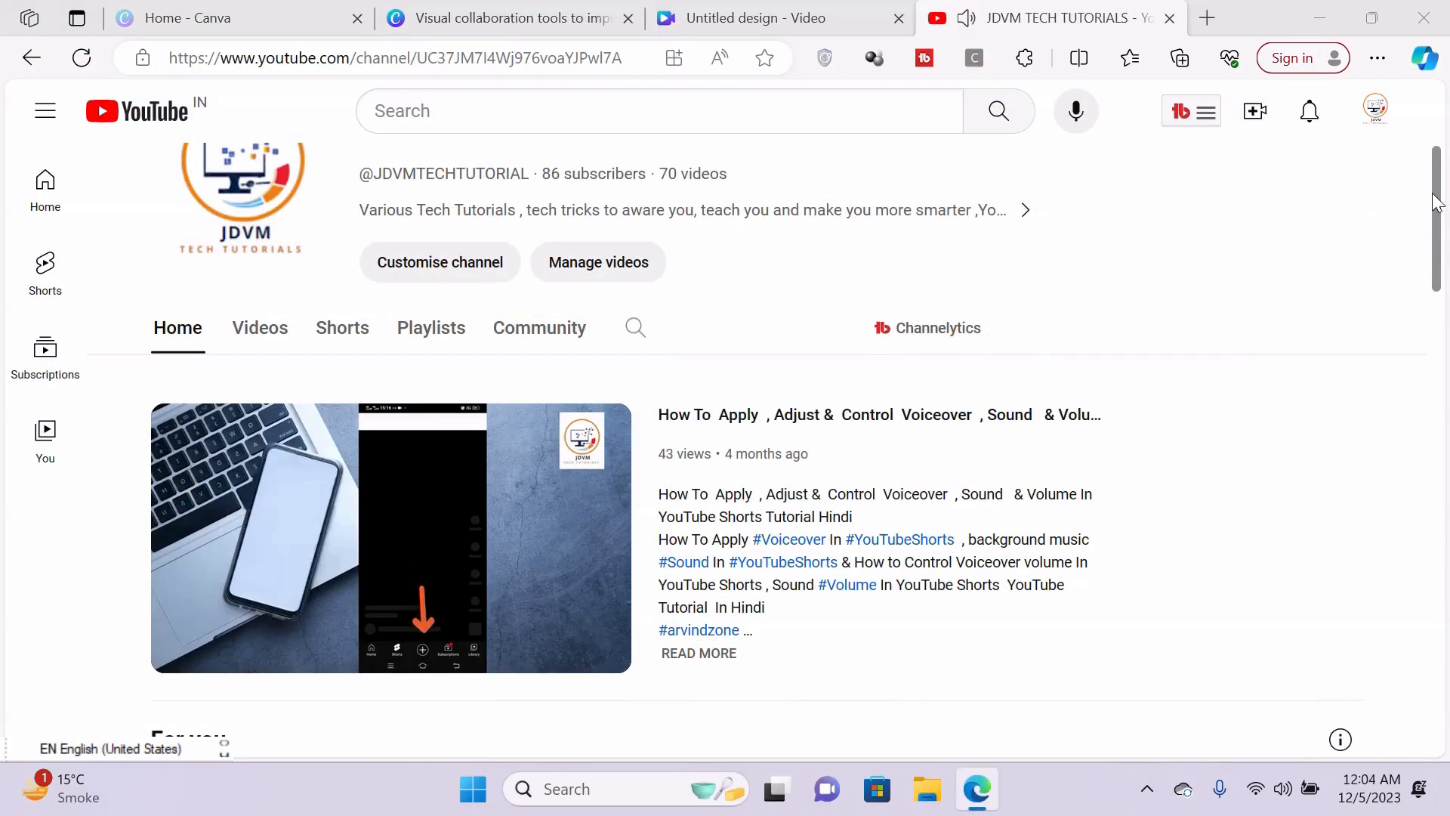
scroll(1427, 179, "up", 1)
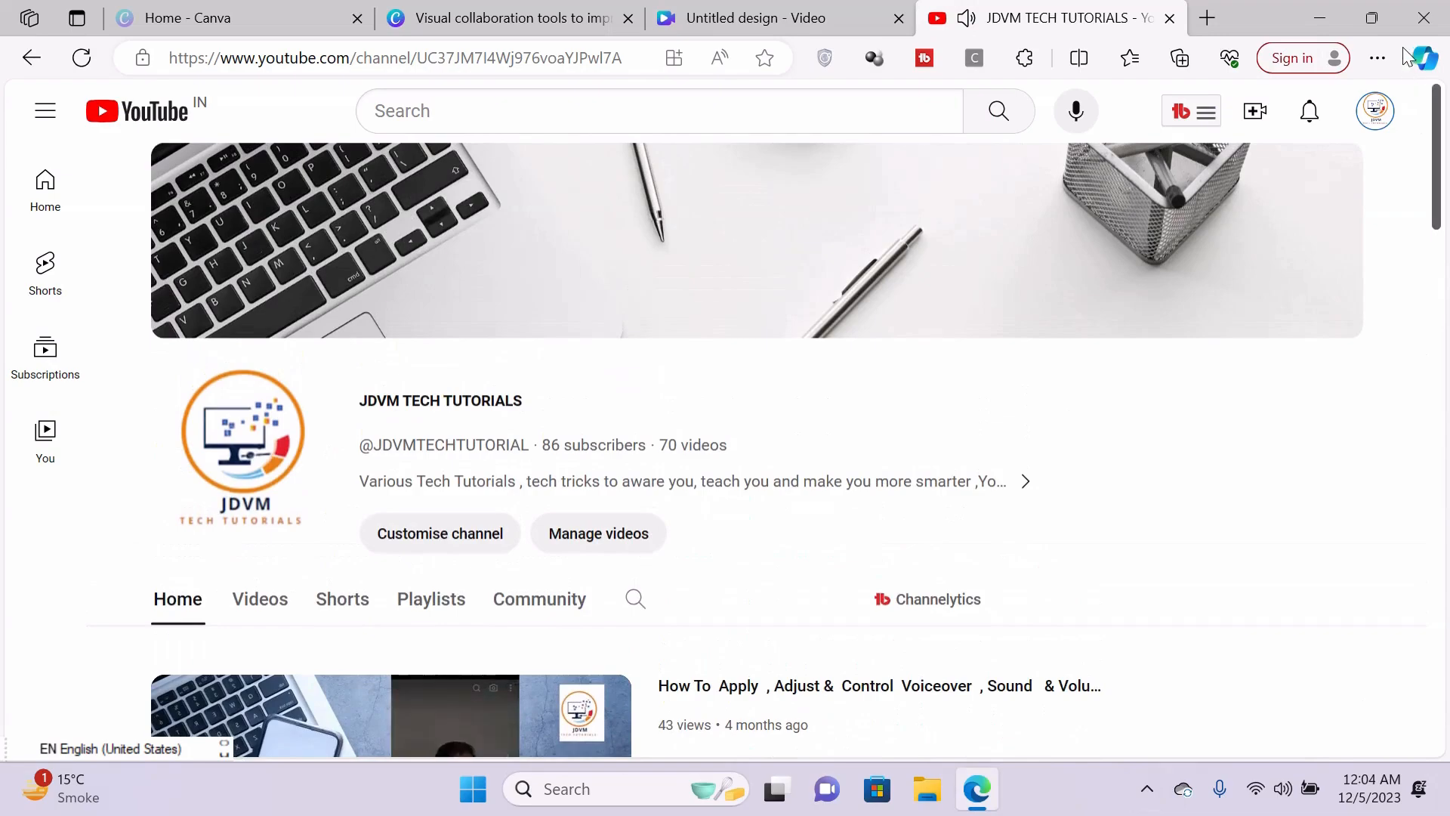
mouse_move(1437, 129)
left_mouse_down()
mouse_move(1448, 446)
mouse_move(1448, 117)
left_mouse_up()
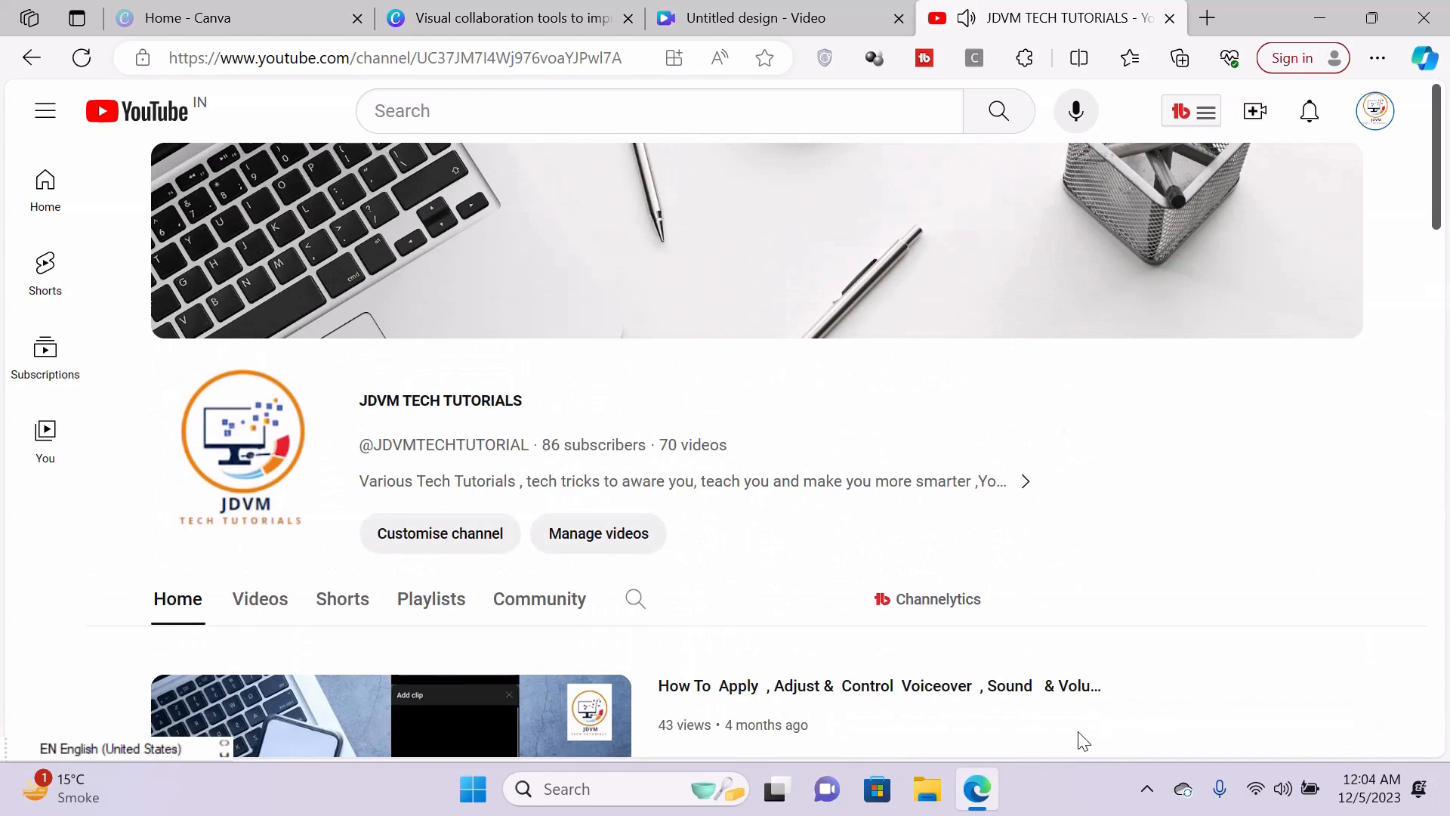
left_click(1155, 790)
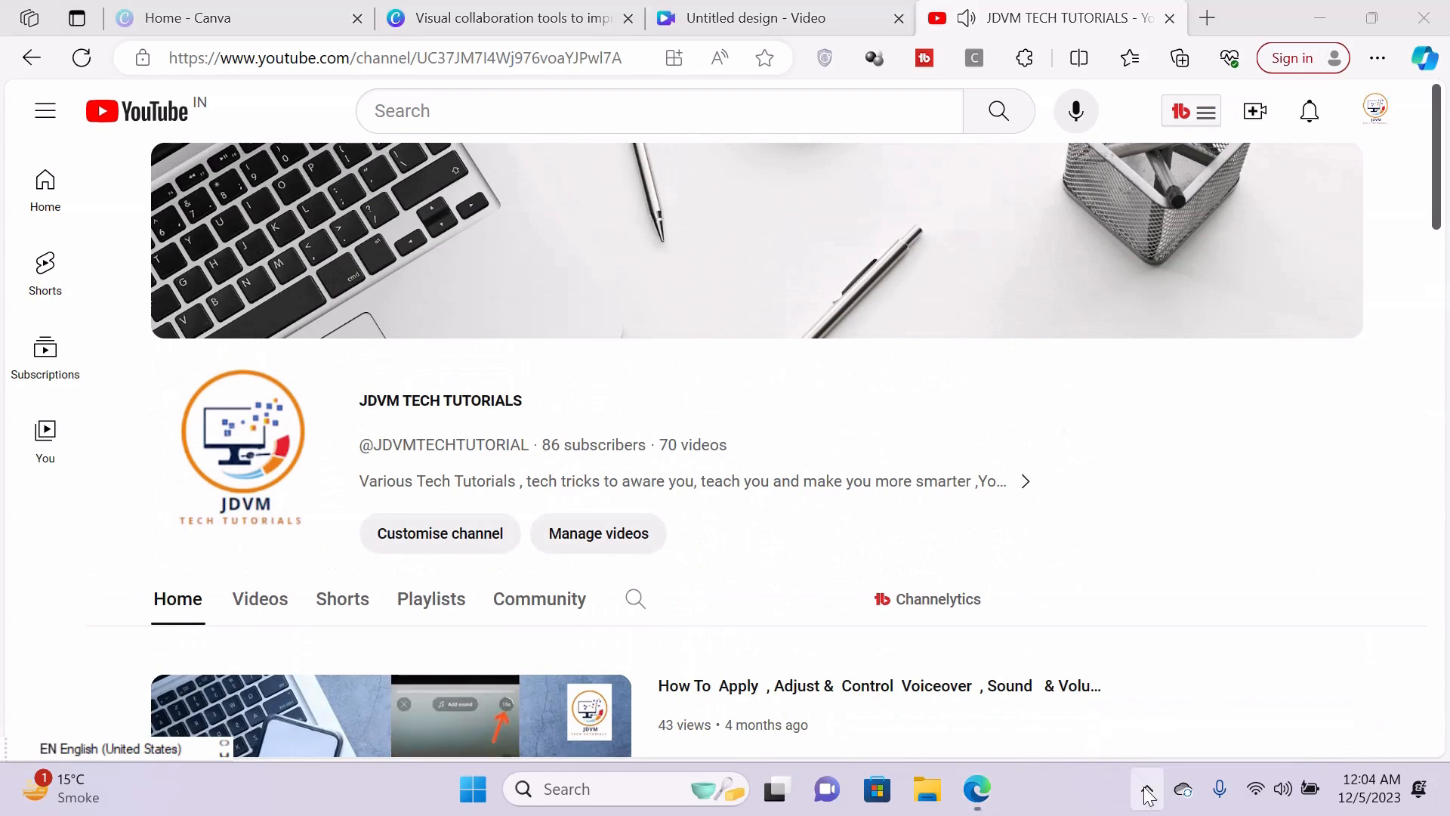
left_click(1147, 792)
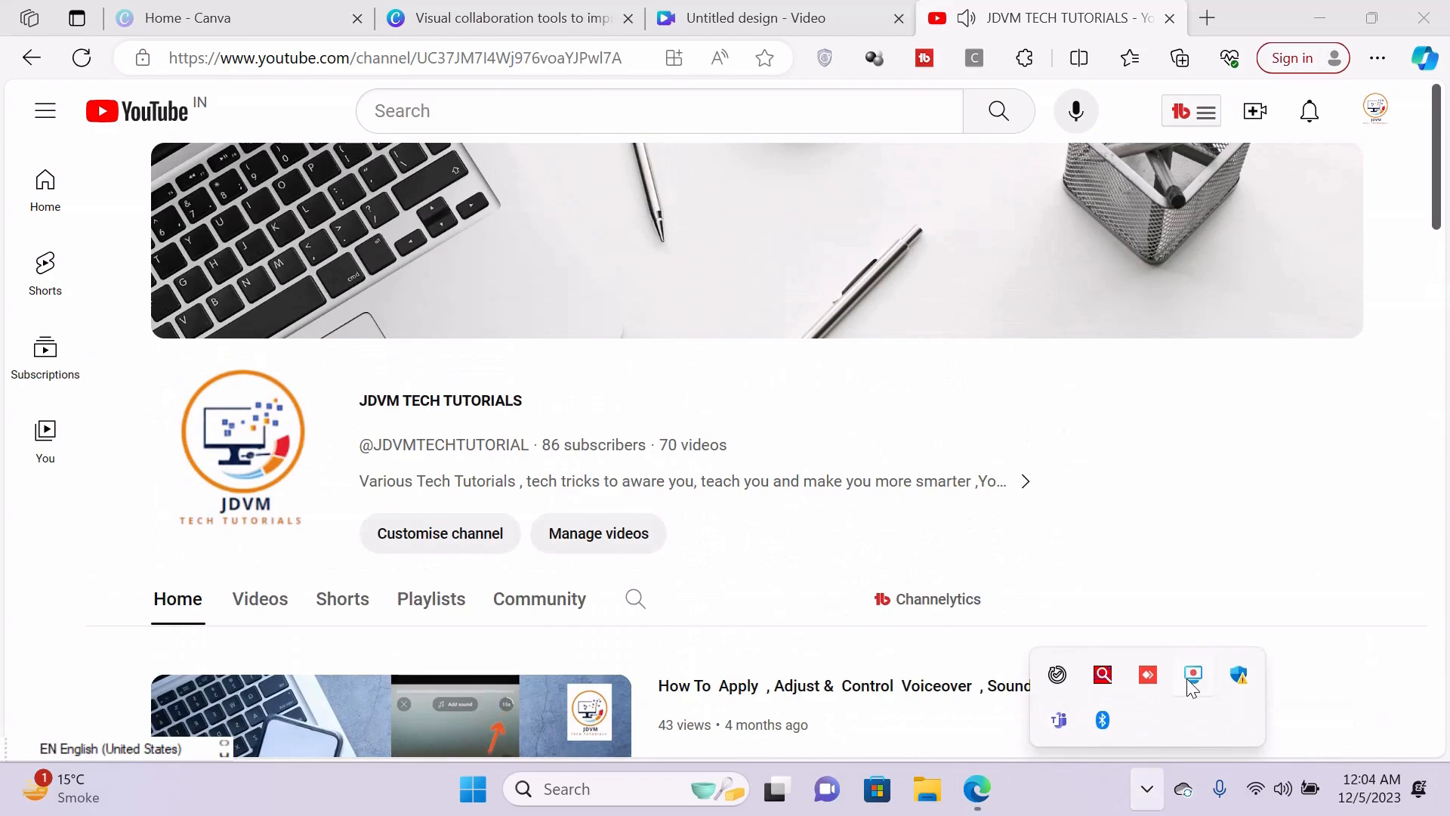